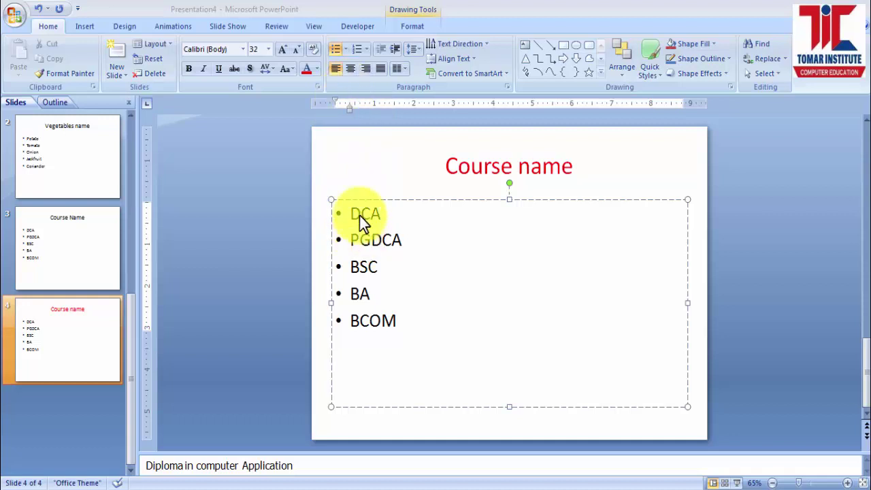
Select the five course lines and give them diamond bullets.
left_click(378, 215)
left_click_drag(349, 210, 402, 321)
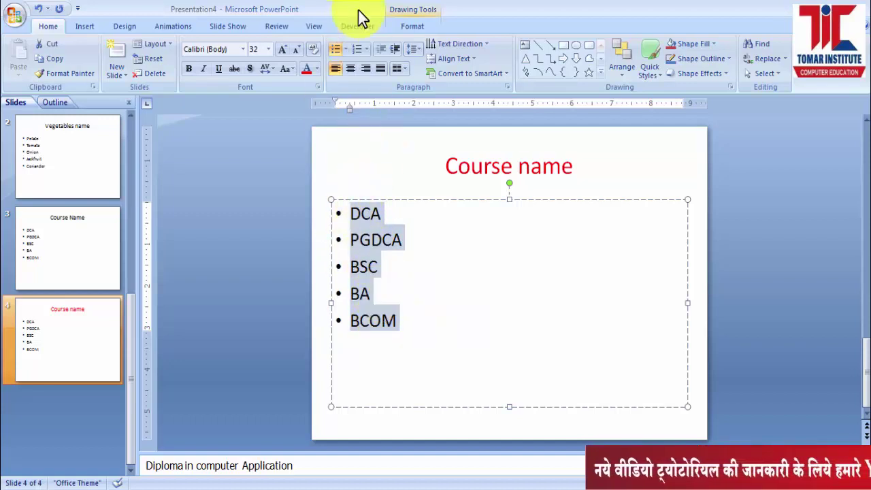
left_click(345, 50)
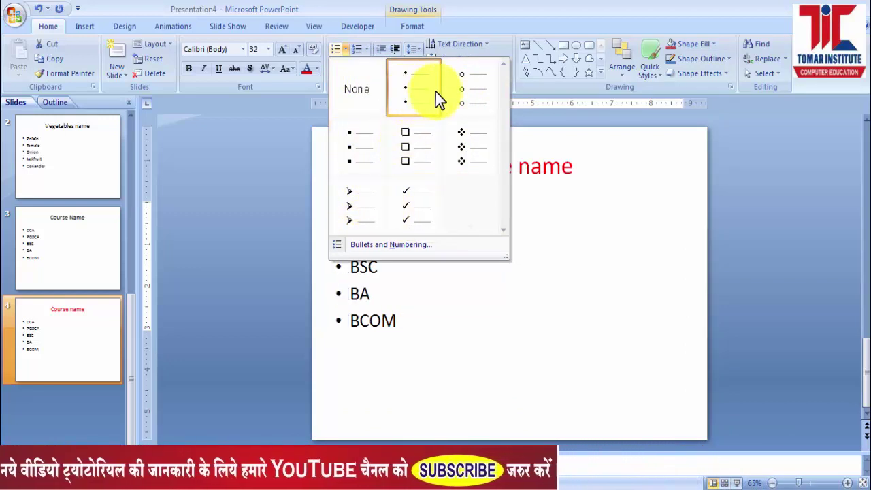
left_click(466, 148)
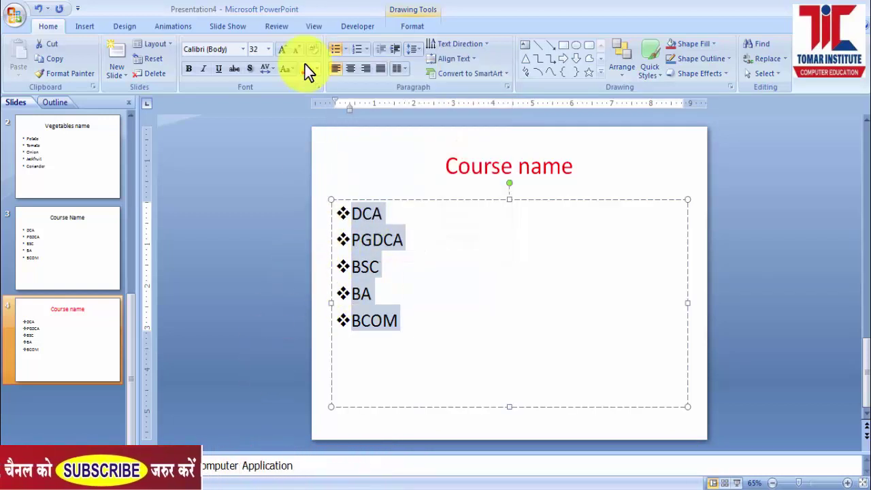
Set the list's bullets to None so the courses are plain lines.
left_click(344, 49)
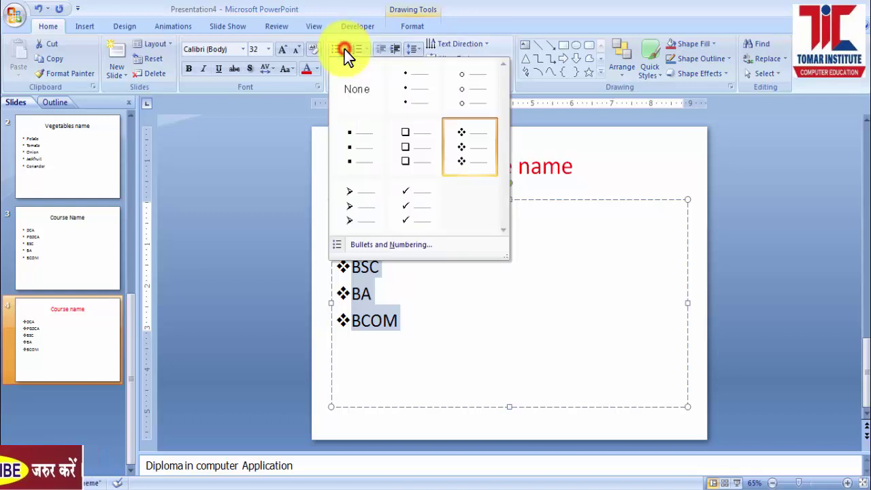
left_click(355, 91)
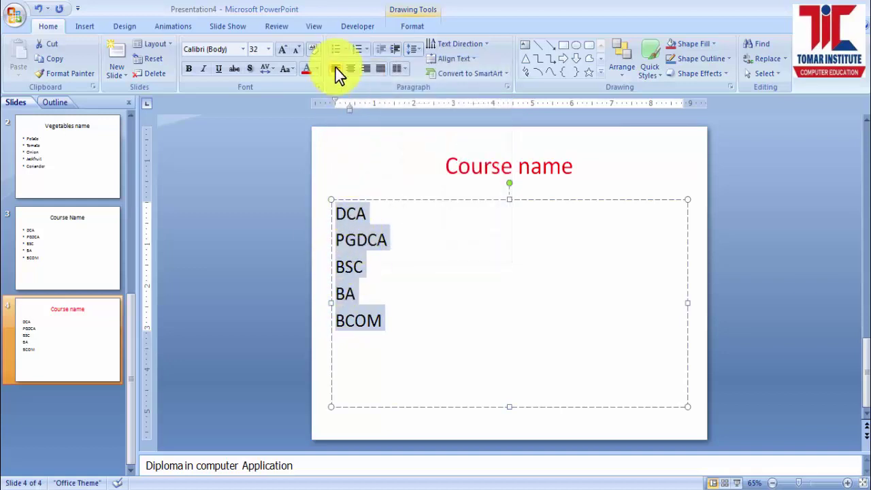
left_click(345, 50)
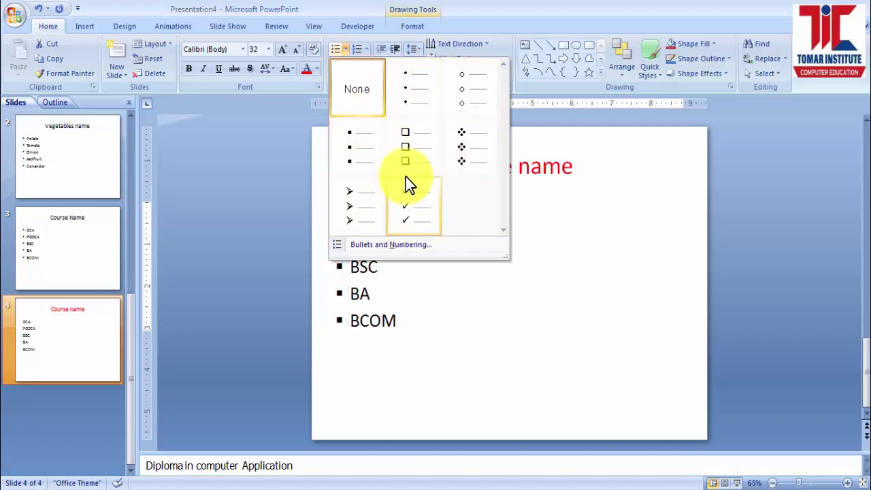
In Bullets and Numbering, choose Hollow Square Bullets with the colour set to red.
left_click(374, 244)
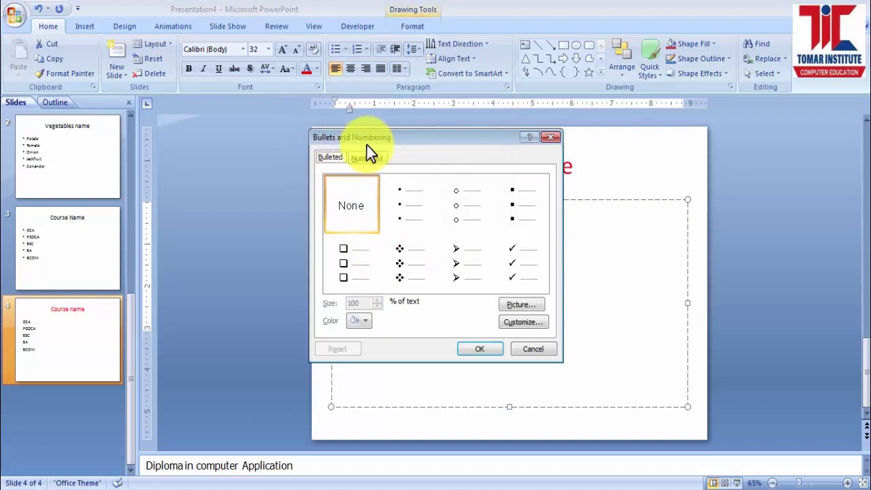
mouse_move(408, 139)
left_mouse_down()
mouse_move(380, 164)
mouse_move(379, 128)
left_mouse_up()
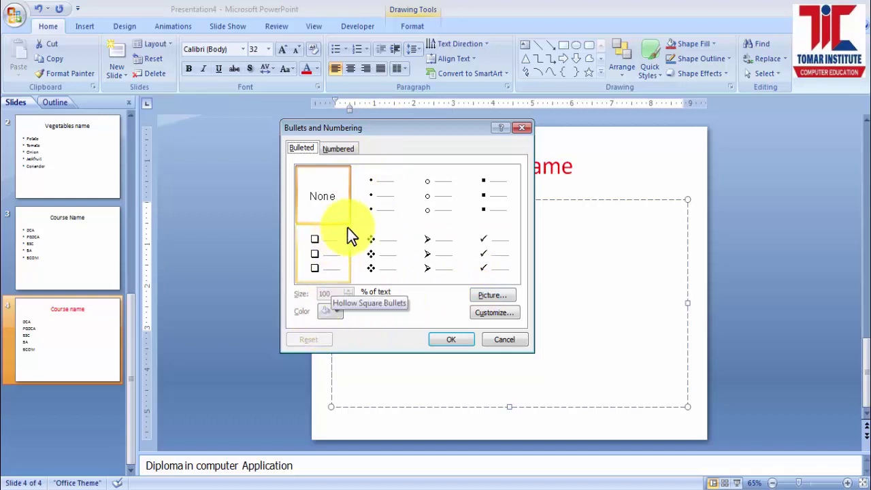
left_click(320, 268)
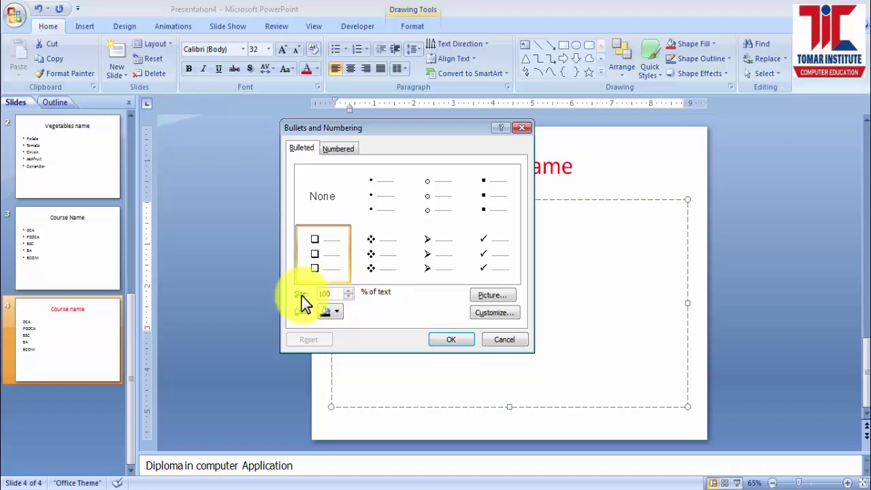
left_click(336, 312)
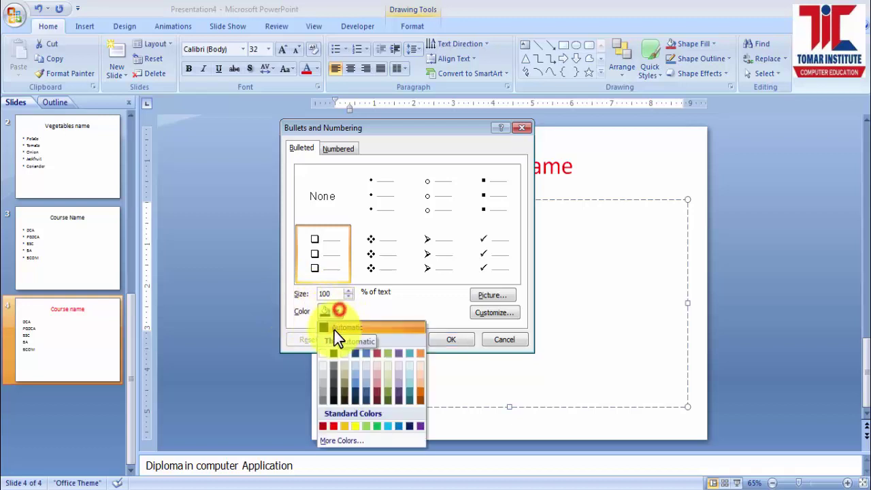
left_click(333, 426)
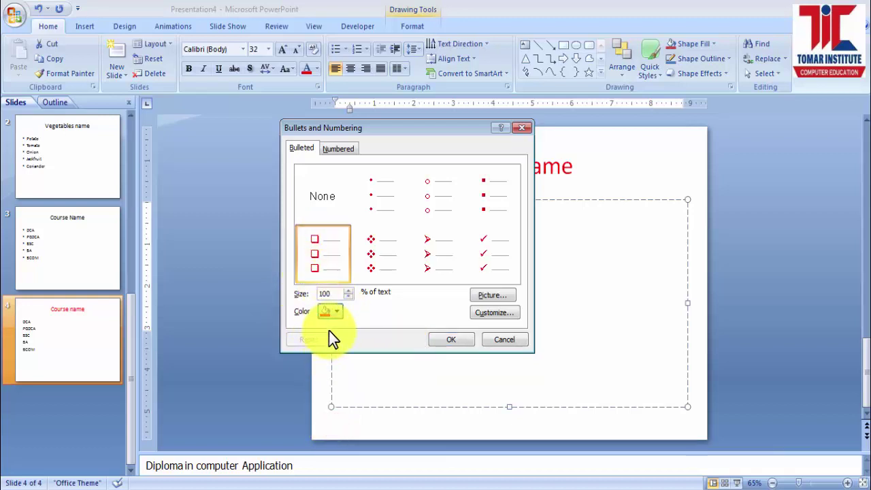
left_click(311, 269)
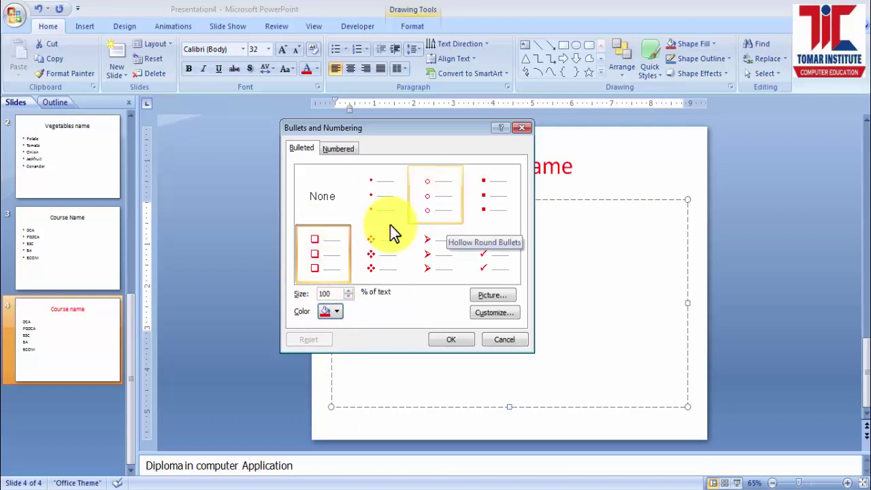
Apply the first picture bullet from the Picture Bullet gallery to all five courses.
left_click(493, 297)
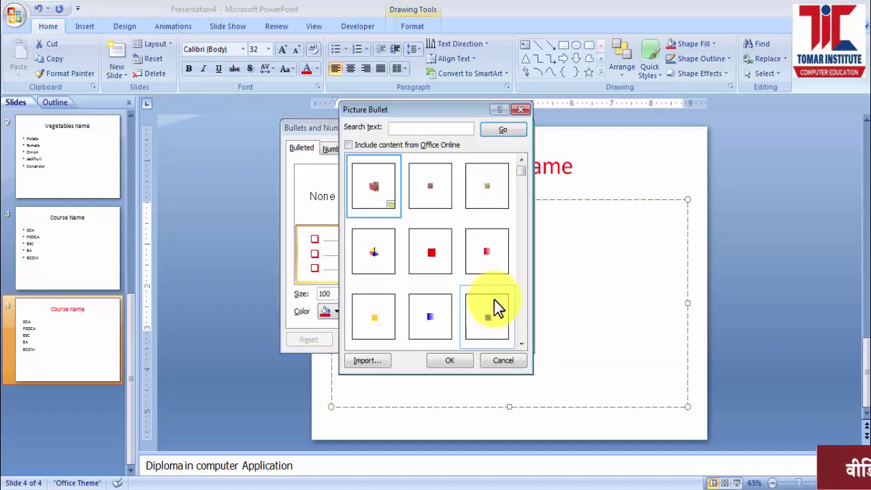
mouse_move(522, 172)
left_mouse_down()
mouse_move(520, 204)
mouse_move(519, 163)
left_mouse_up()
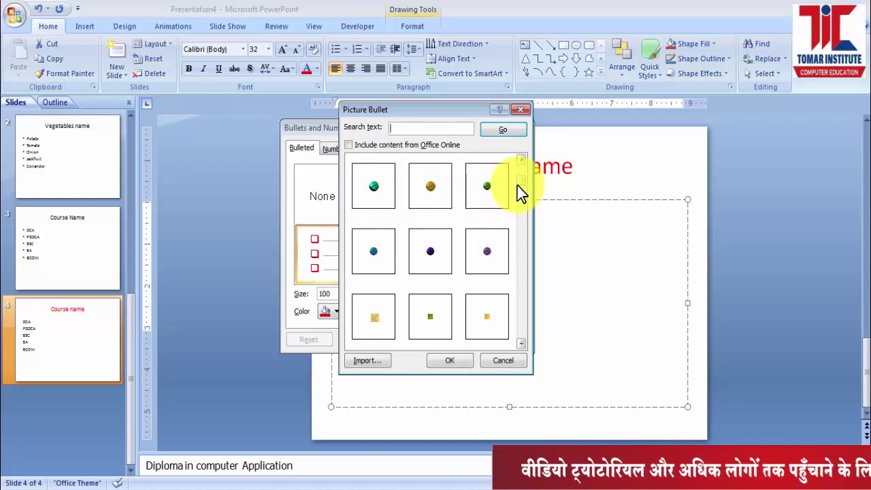
left_click(369, 187)
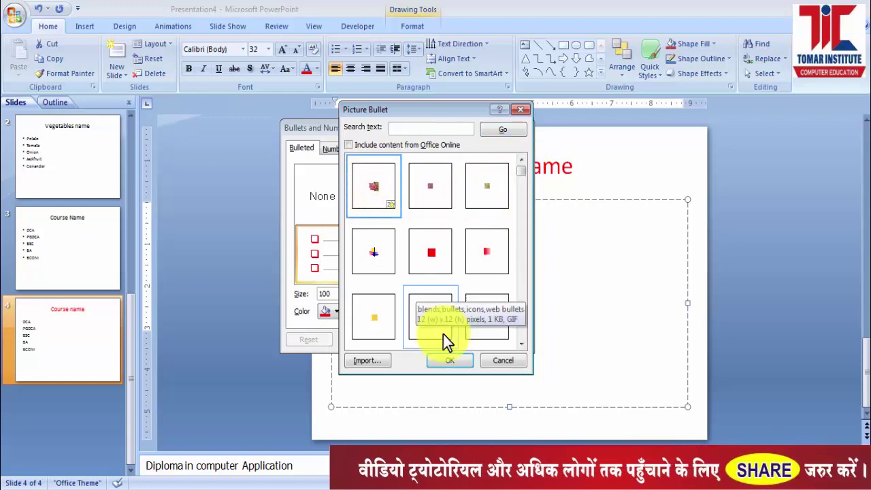
left_click(444, 362)
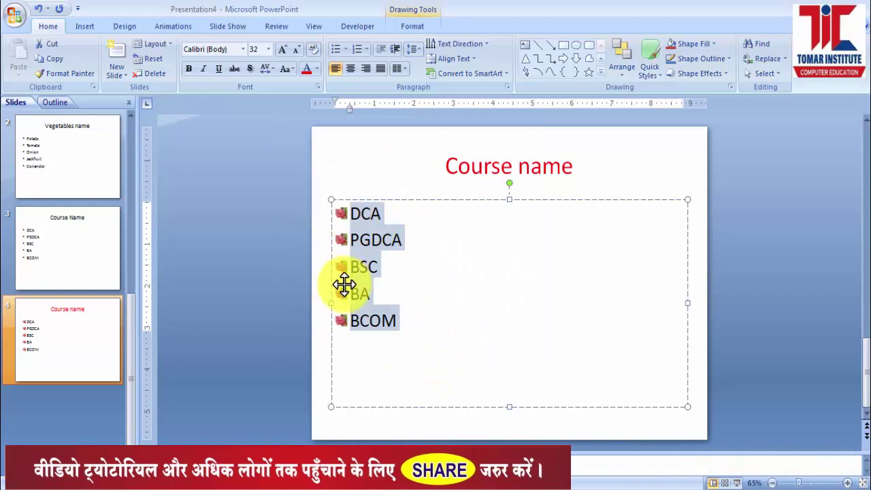
Remove the picture bullets, reselect the five course lines and try square bullets.
left_click(345, 48)
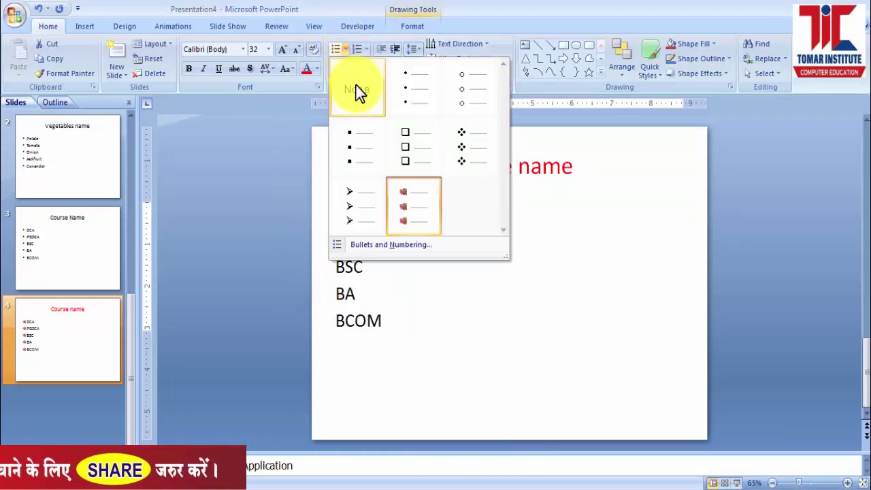
left_click(356, 85)
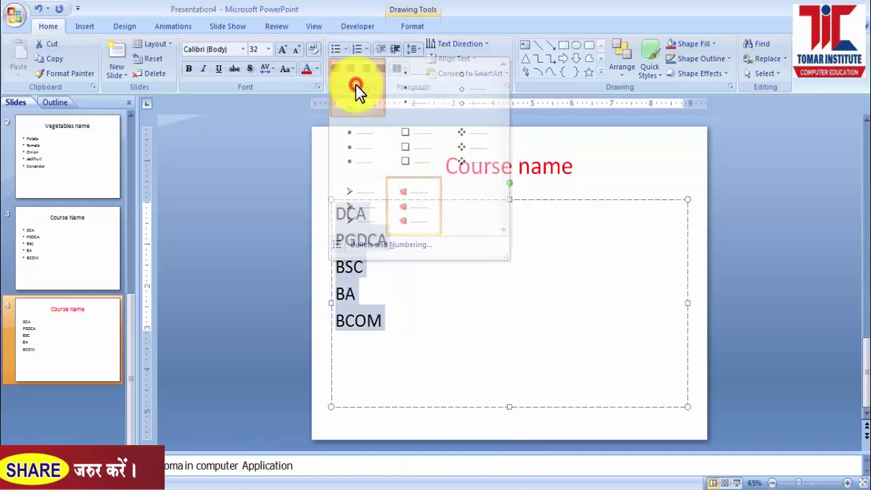
left_click(411, 317)
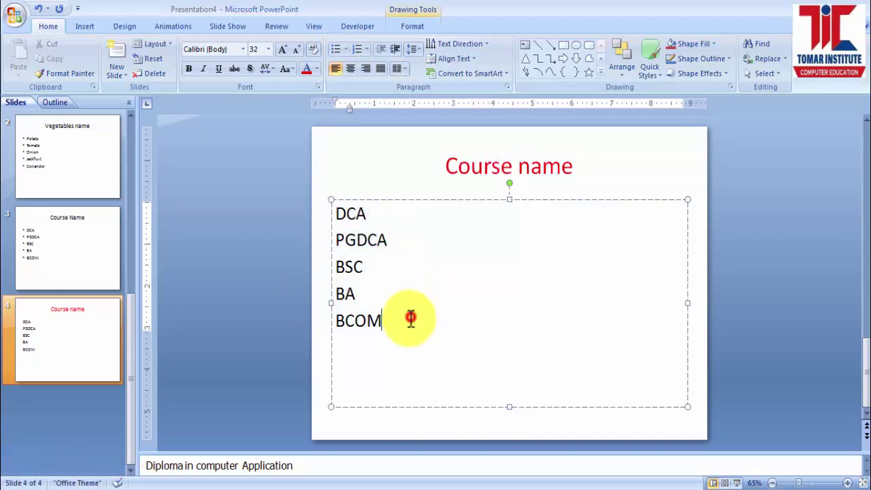
left_click_drag(338, 215, 373, 320)
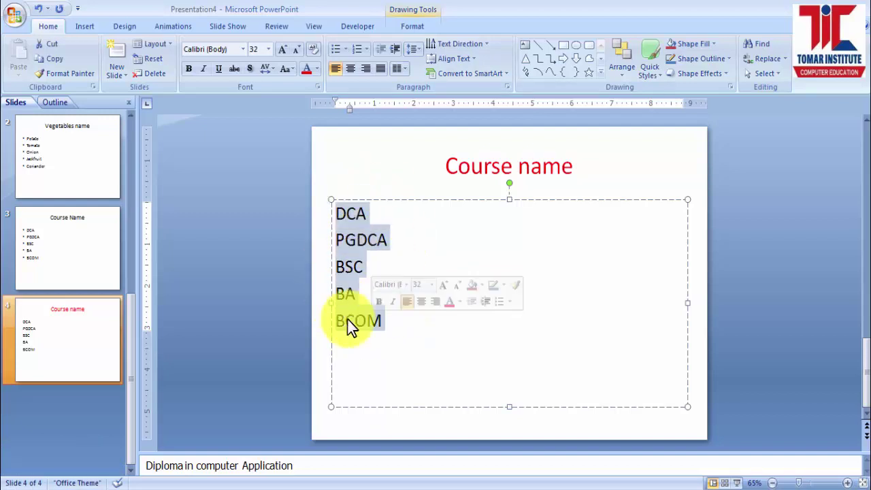
left_click(347, 50)
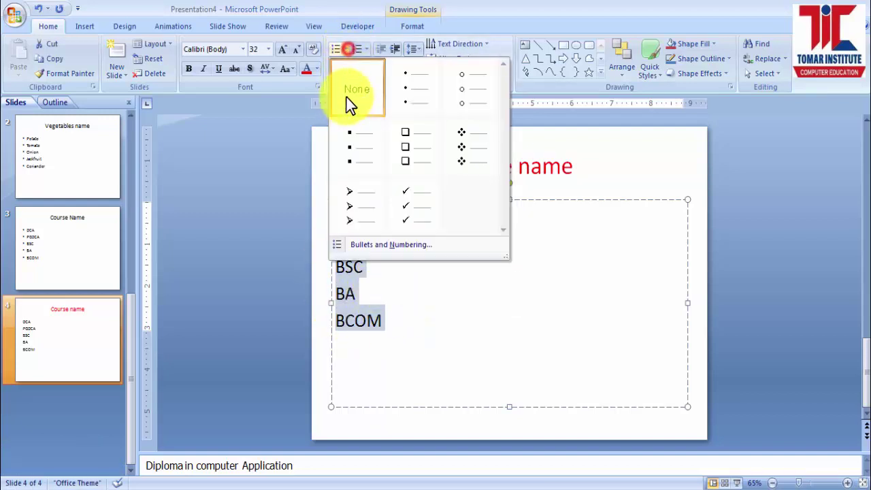
left_click(410, 153)
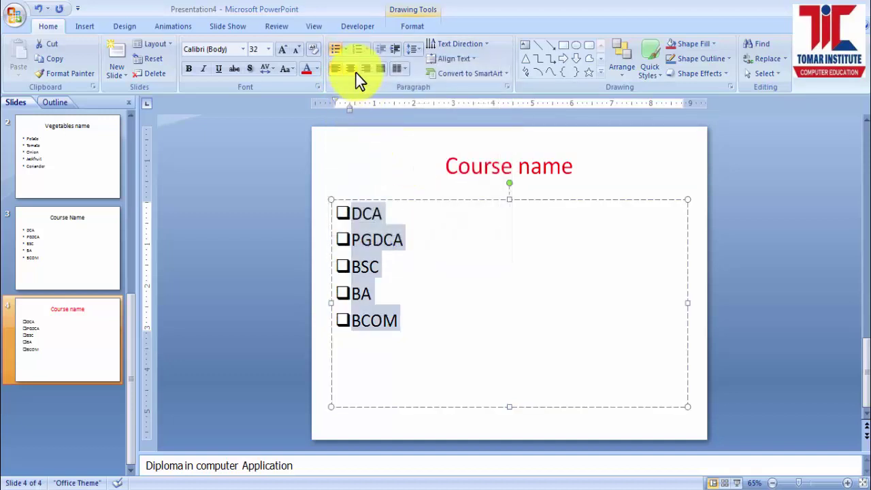
Set bullets to None and delete the five course names.
left_click(347, 50)
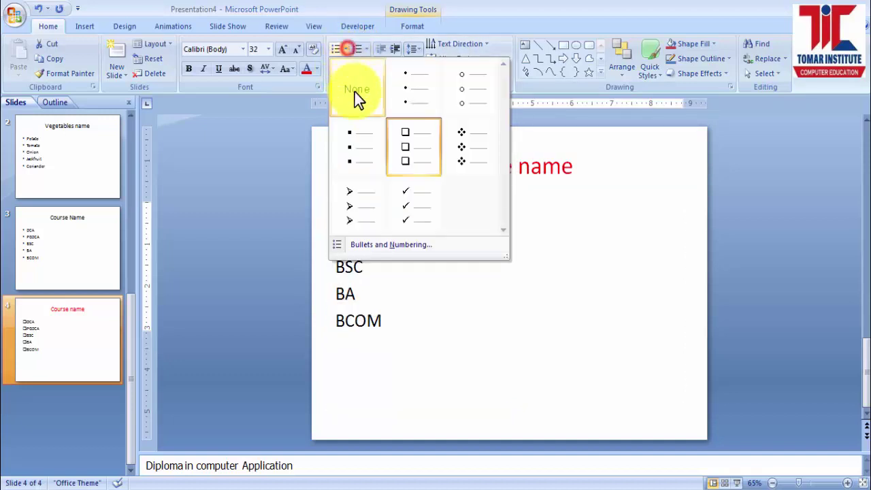
left_click(355, 92)
key("Delete")
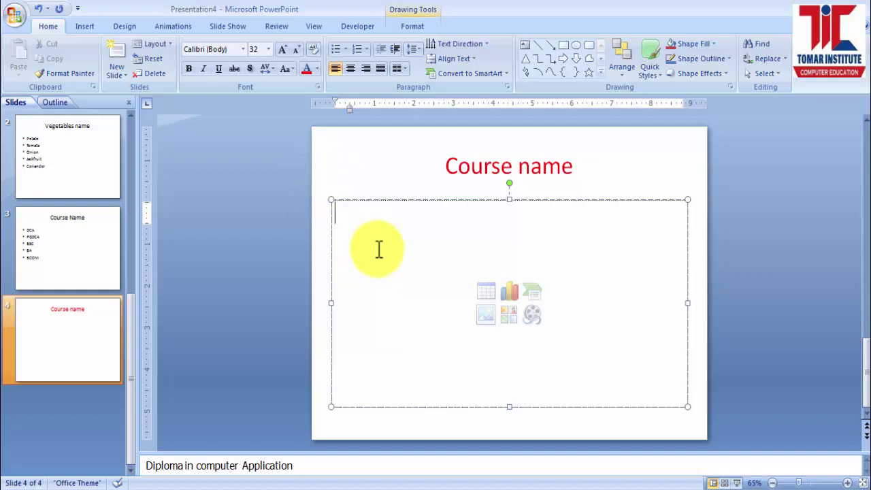
Start the empty placeholder with hollow circle bullets and type three filler lines.
left_click(345, 51)
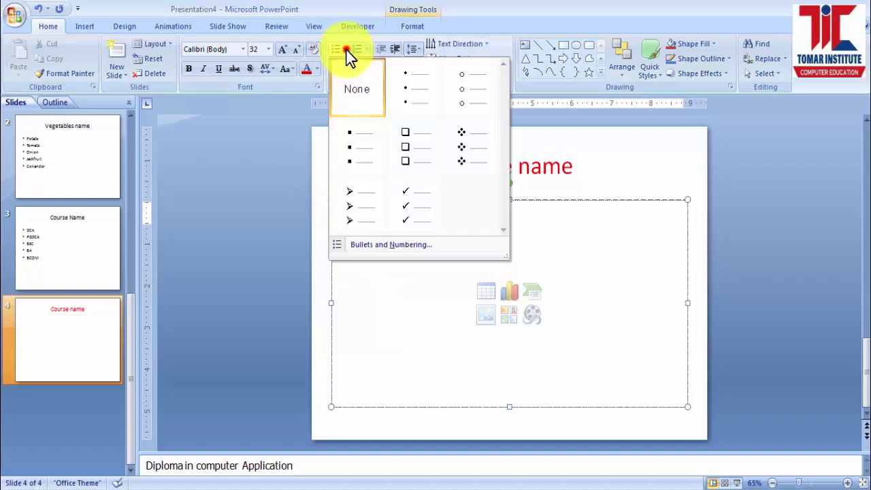
left_click(461, 94)
type("djhkd")
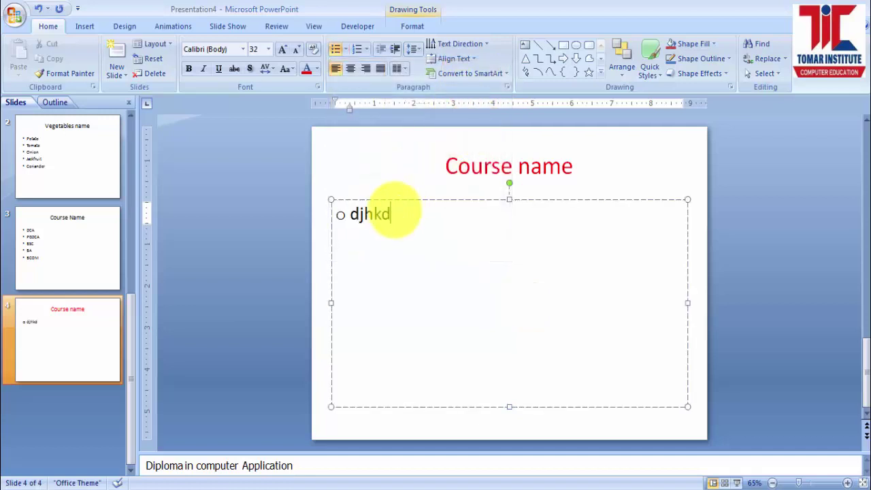
type("fjgh")
type("d")
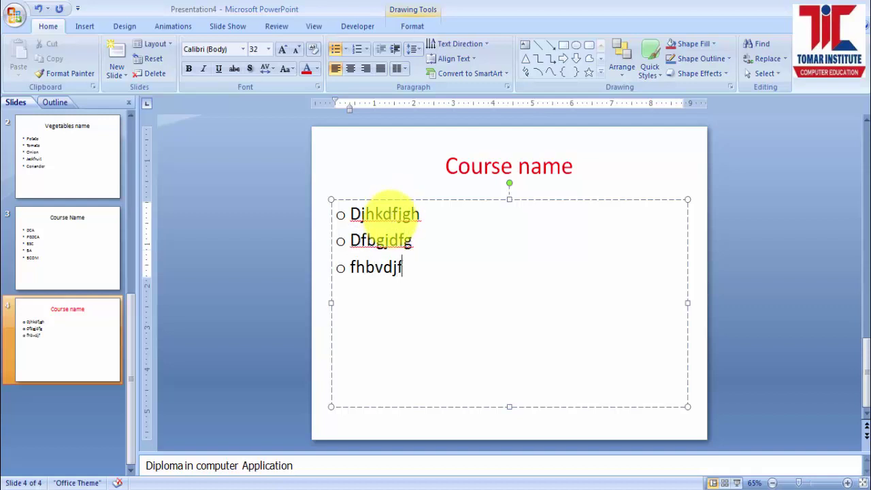
type("fbvdjfgbdfb")
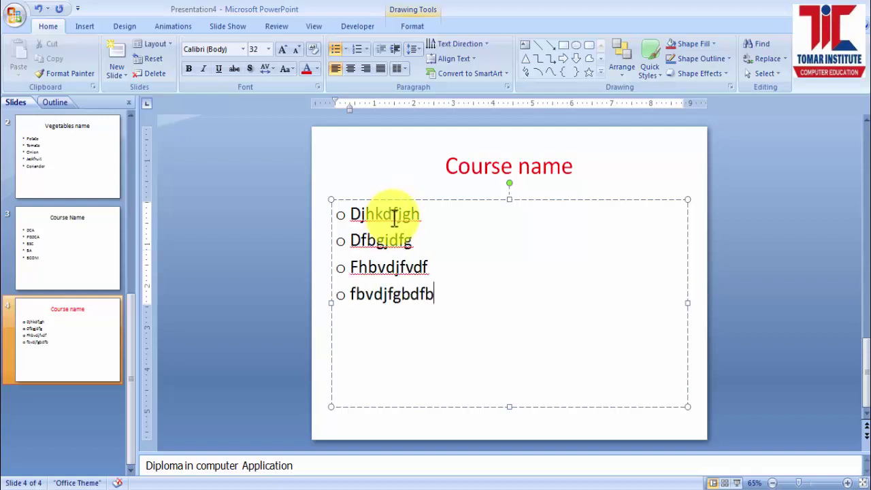
key("Return")
type("jdf")
key("Return")
type("fjbfj")
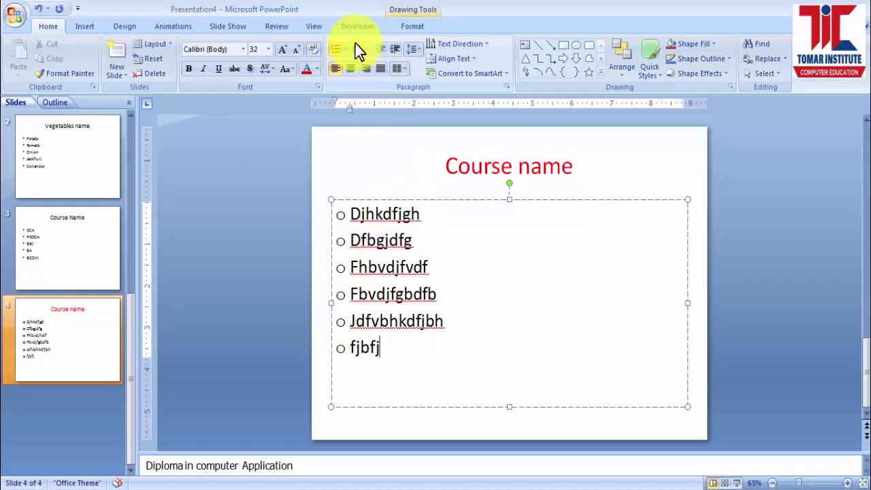
Replace all the bullet lines with two entries: DCA and PGDCA.
left_click_drag(348, 212, 398, 387)
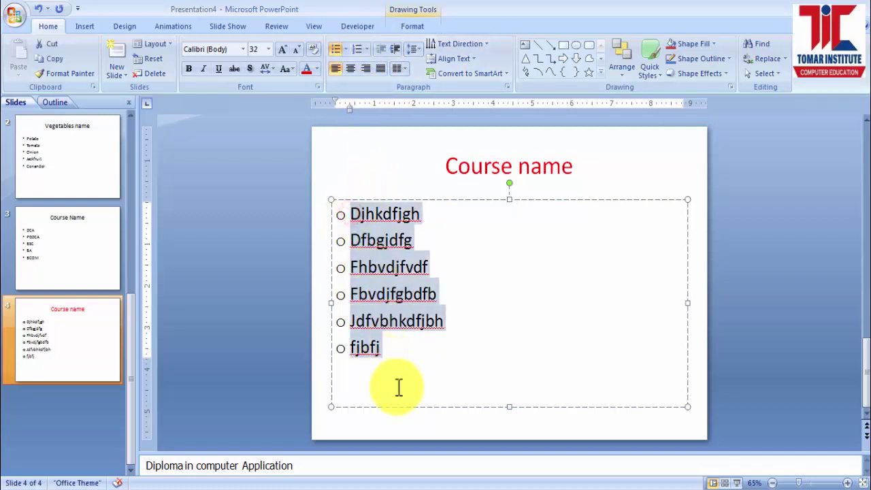
type("D")
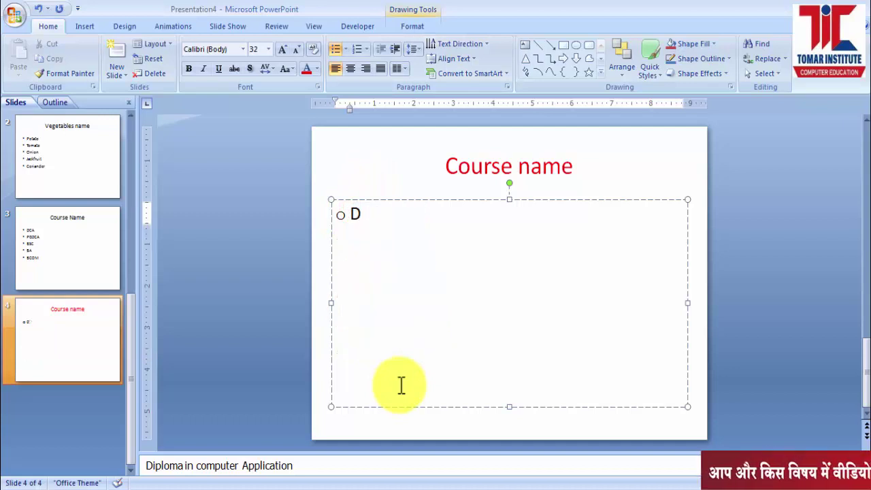
type("CA")
key("Return")
type("P")
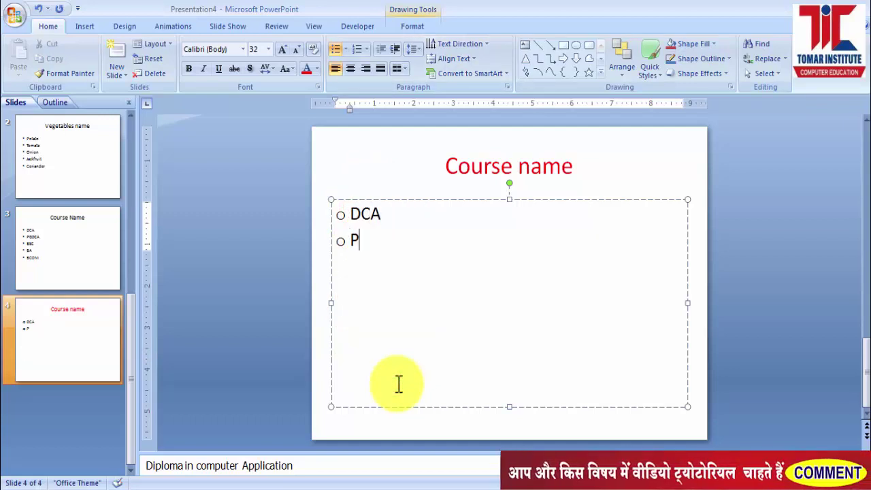
type("GDCa")
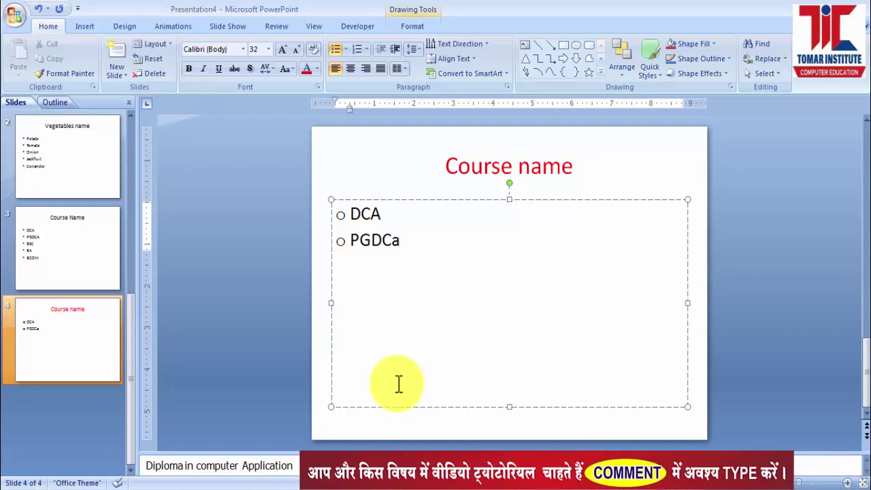
key("BackSpace")
type("A")
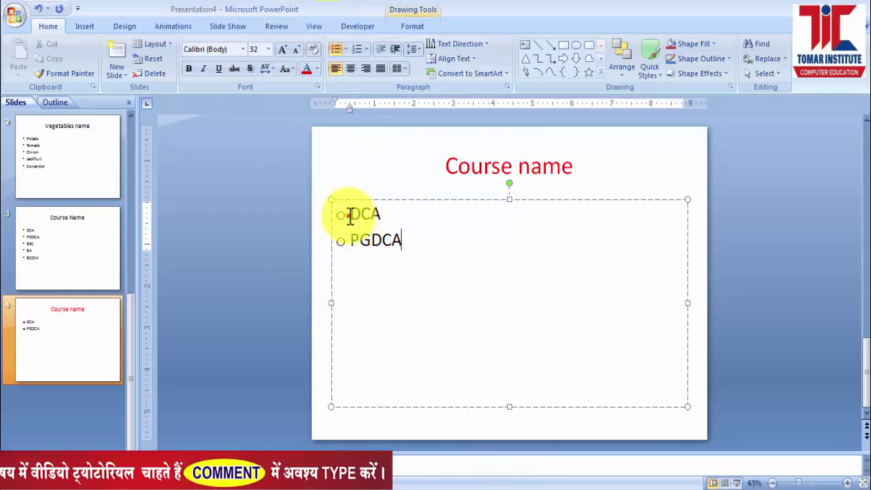
Number the DCA and PGDCA lines with the I. II. III. Roman numeral style.
left_click_drag(351, 214, 406, 232)
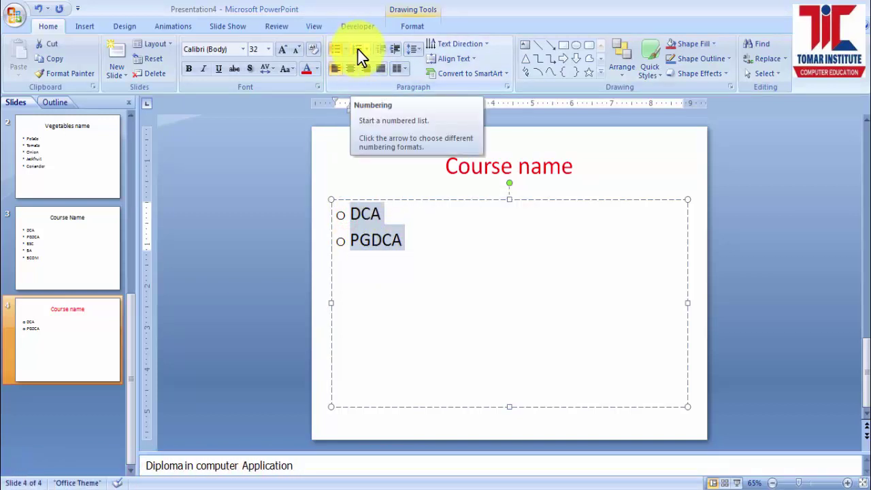
left_click(366, 49)
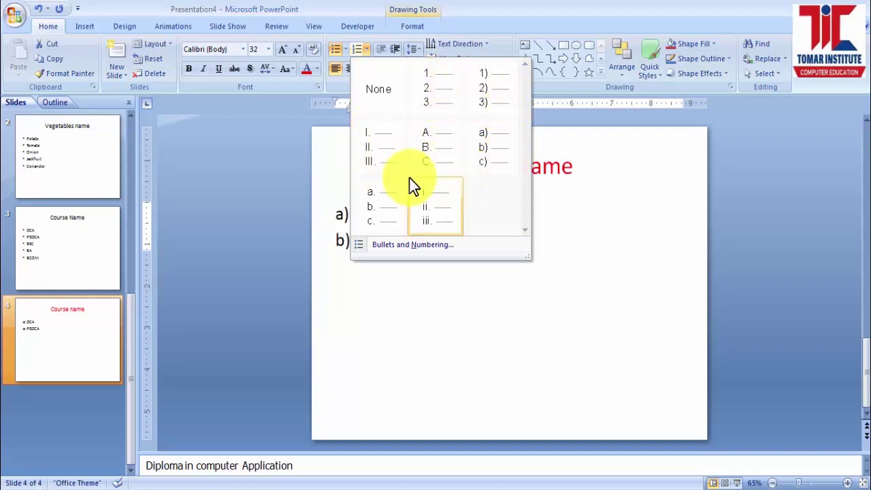
left_click(374, 156)
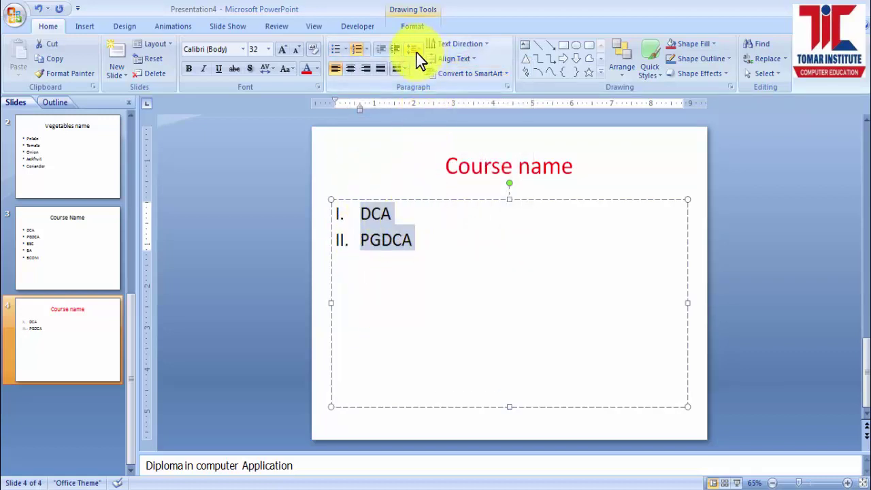
left_click(368, 49)
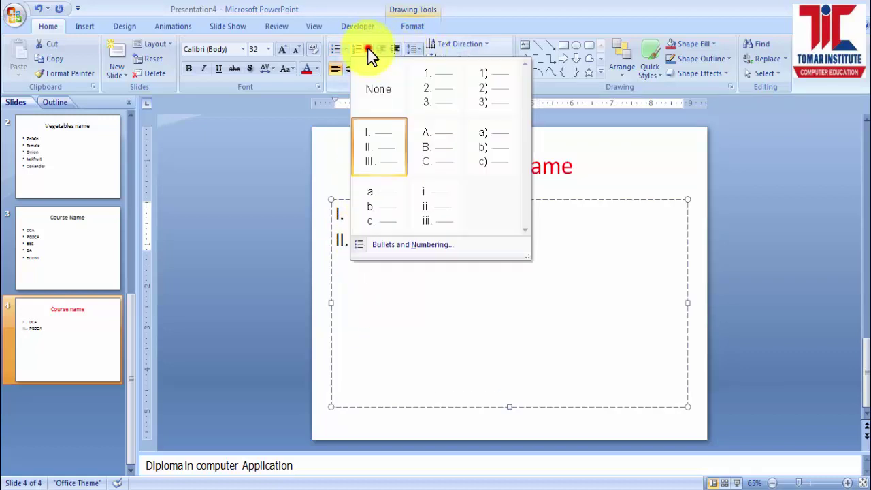
left_click(401, 244)
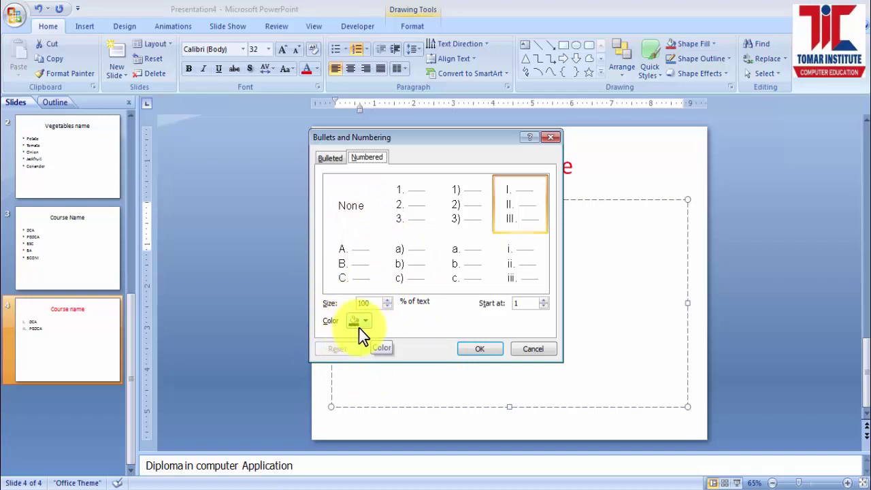
left_click(469, 351)
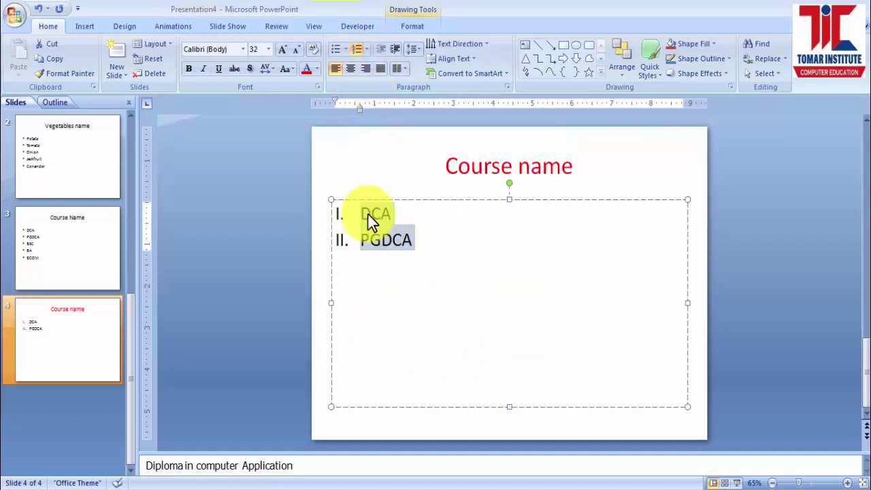
left_click(399, 264)
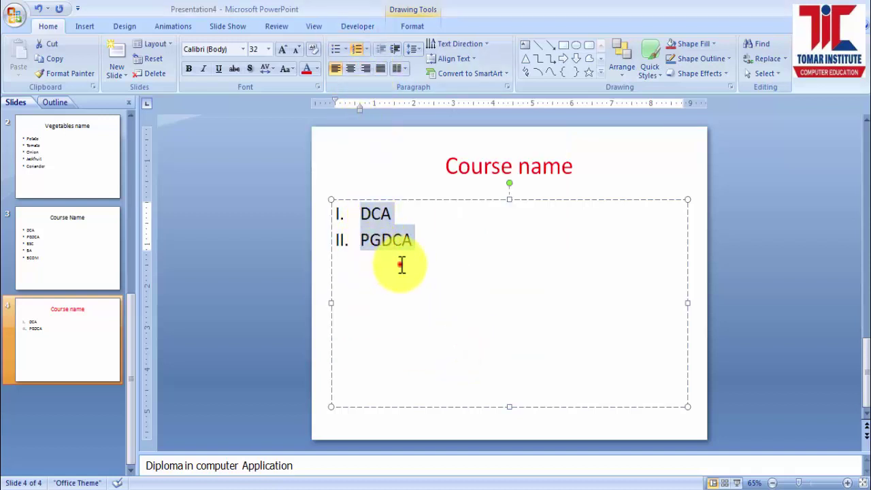
left_click(355, 213)
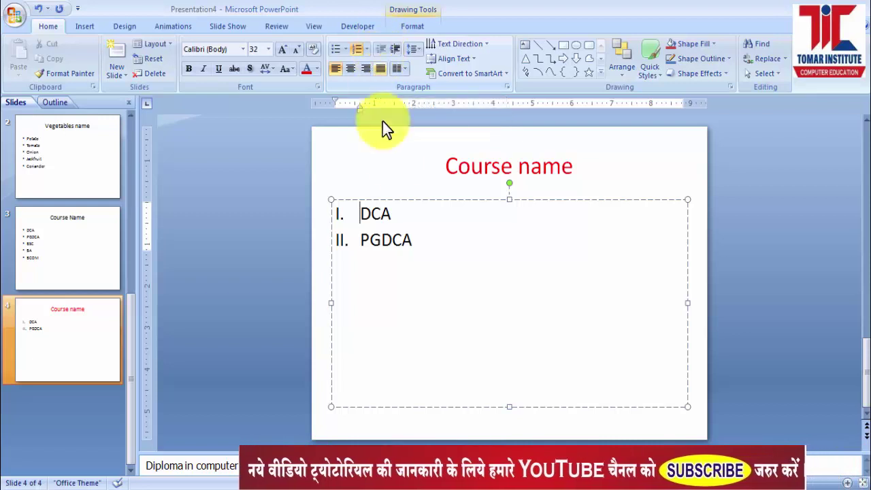
left_click(408, 262)
left_click_drag(359, 213, 396, 208)
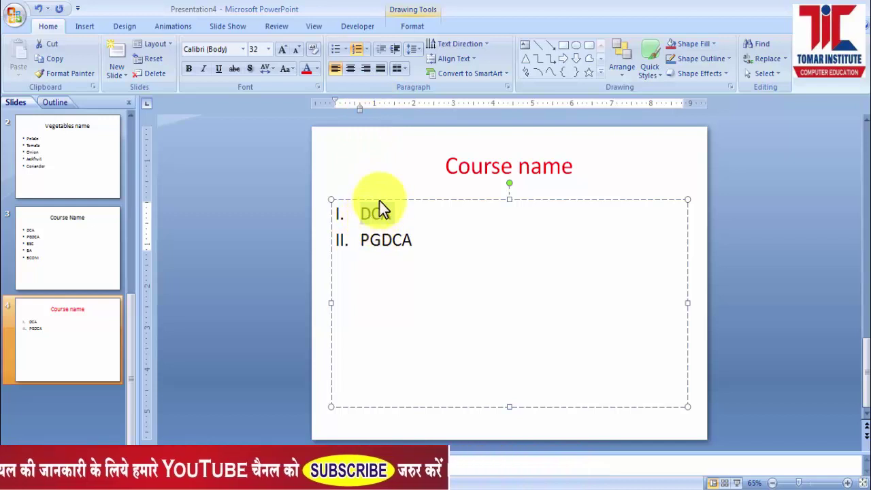
left_click(397, 50)
left_click(398, 49)
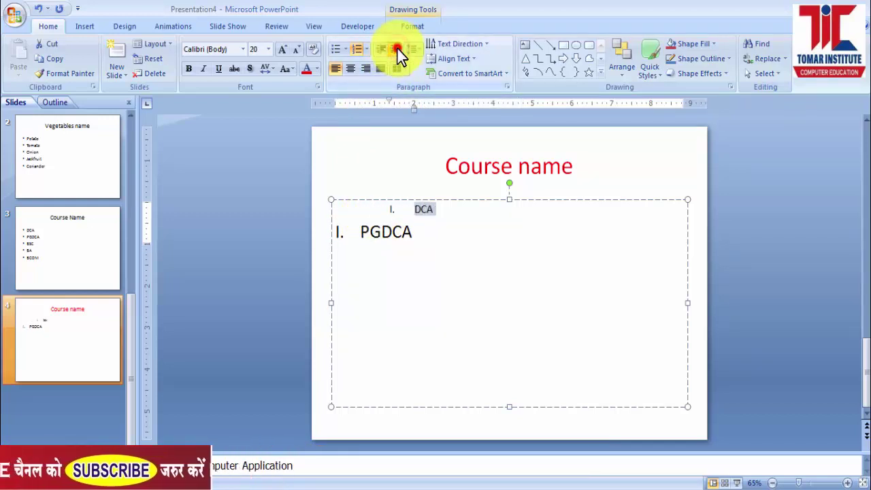
left_click(398, 49)
left_click(398, 49)
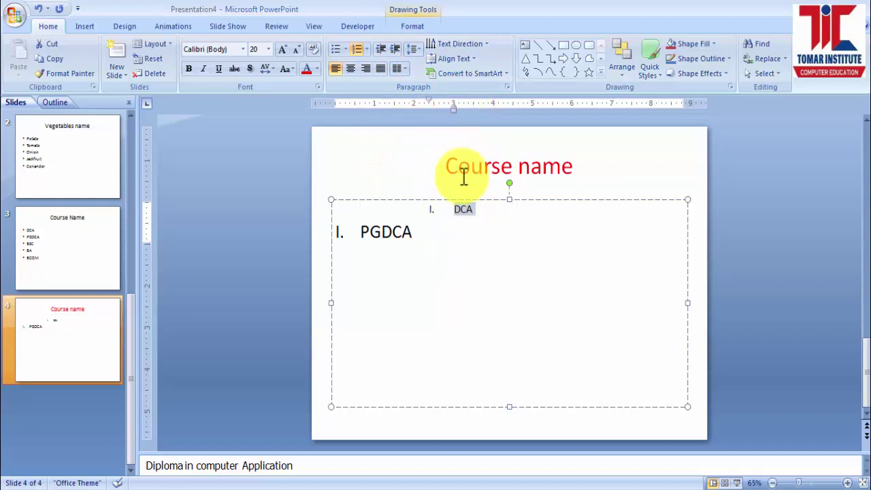
left_click(379, 53)
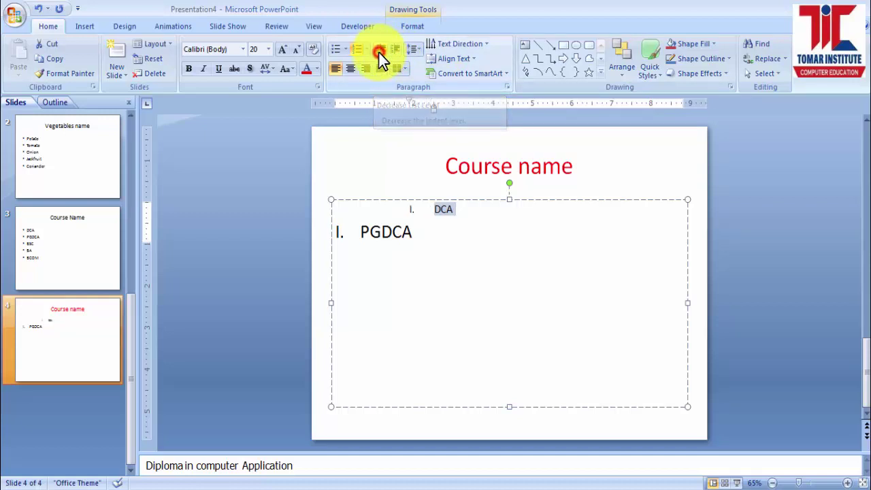
left_click(379, 53)
left_click(379, 53)
left_click(379, 53)
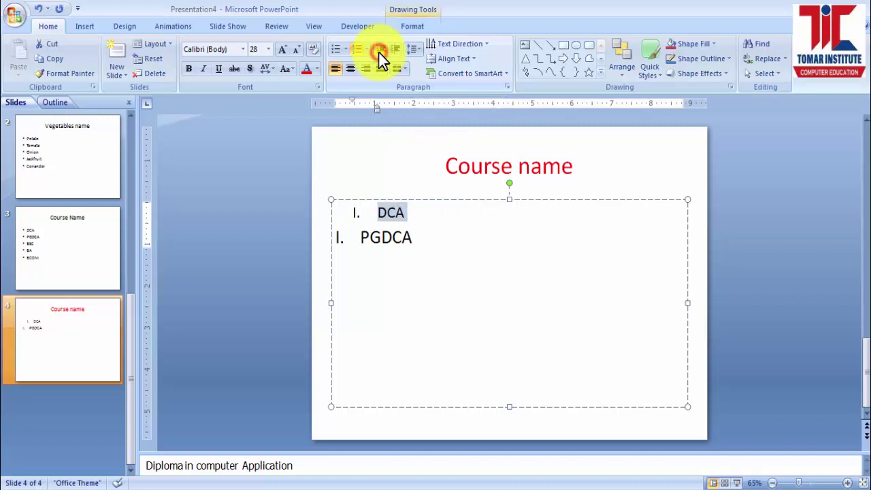
left_click(379, 53)
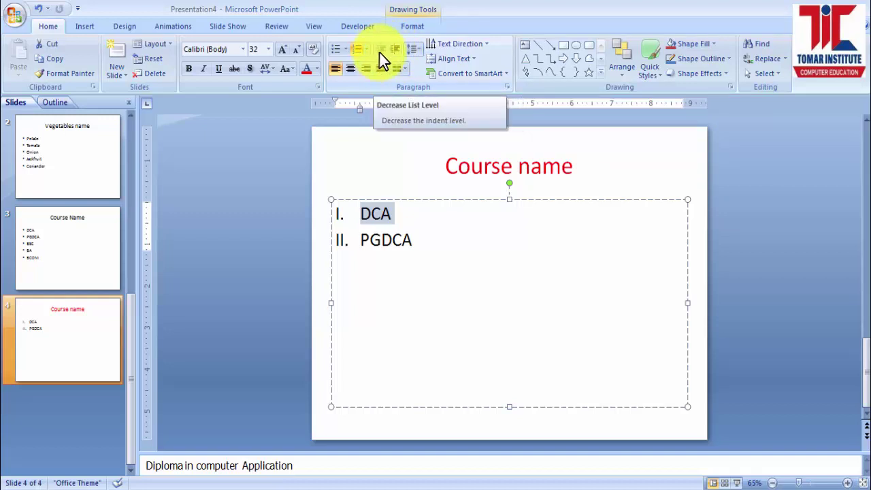
left_click(431, 241)
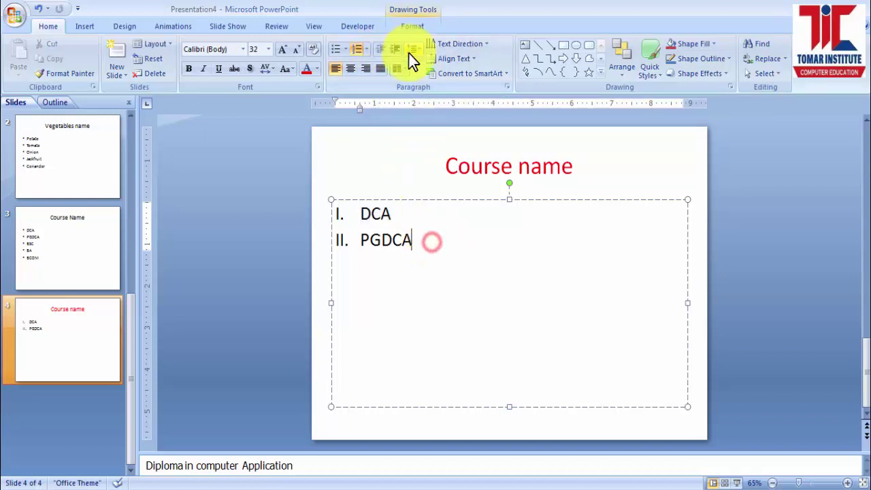
Open slide 3 and place the cursor in its course list.
left_click(77, 232)
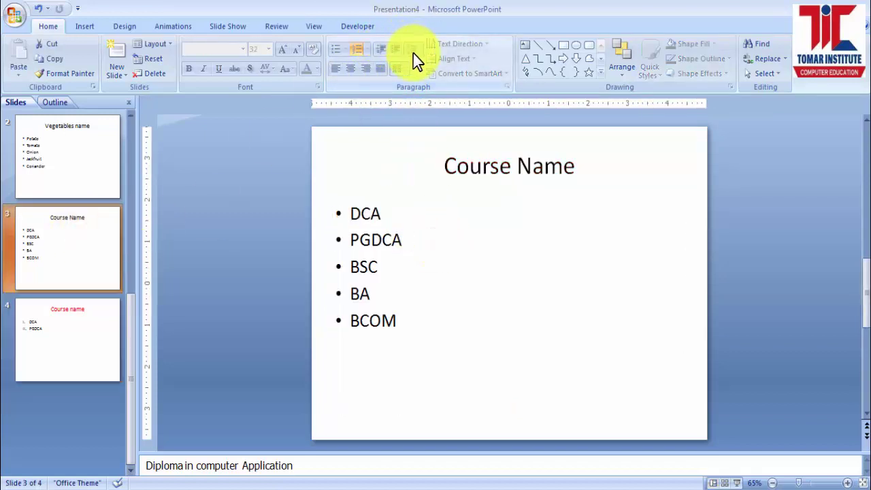
left_click(380, 227)
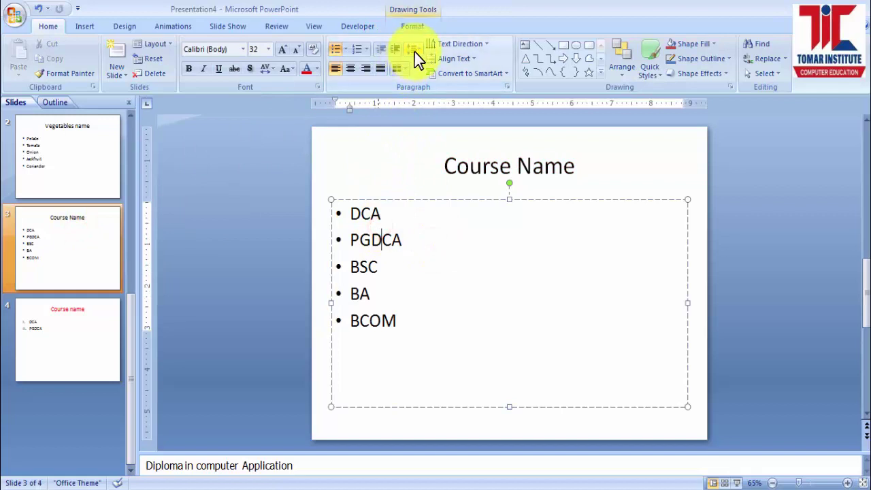
left_click(415, 50)
left_click(469, 306)
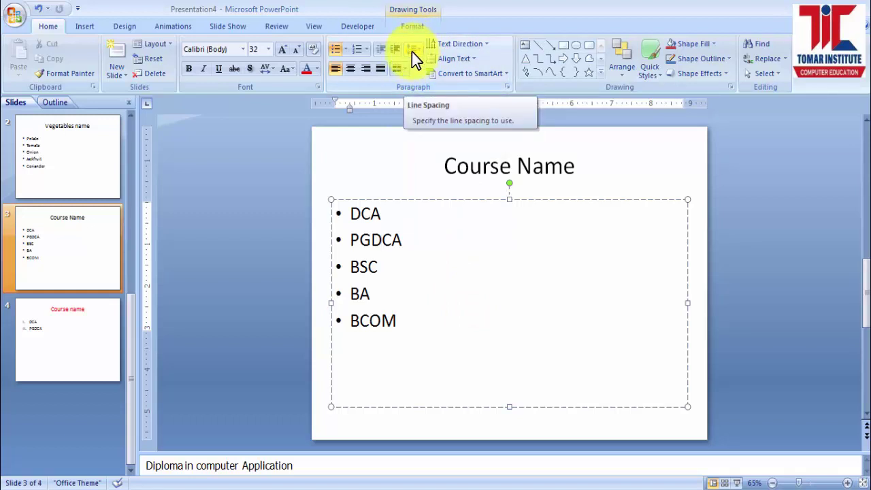
Select the five courses and set line spacing to 1.5, then 2.0, finally 1.0.
left_click(448, 272)
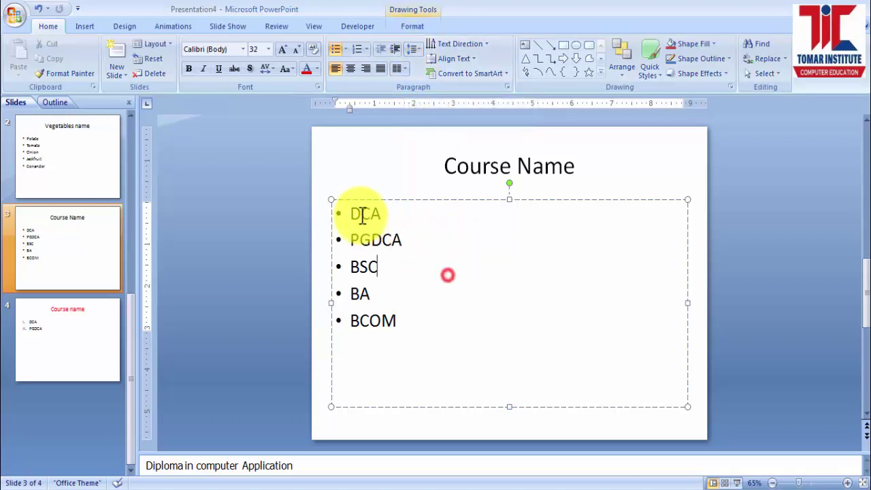
left_click_drag(350, 215, 376, 310)
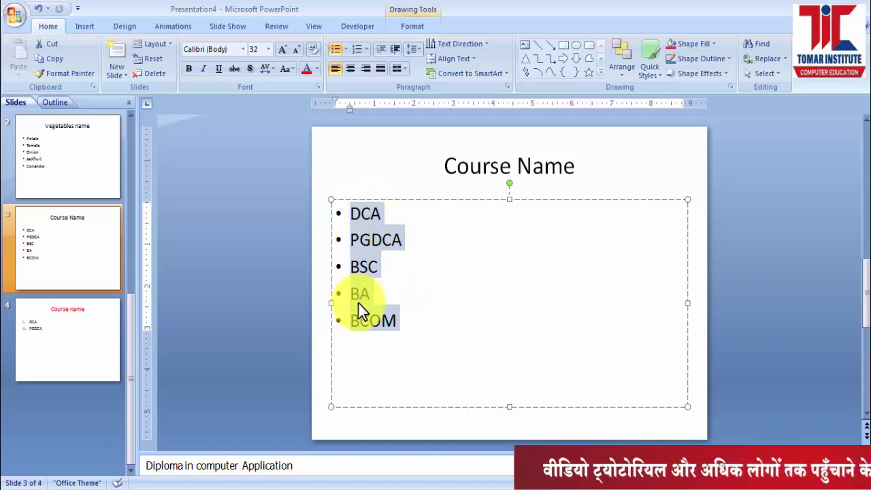
left_click(415, 49)
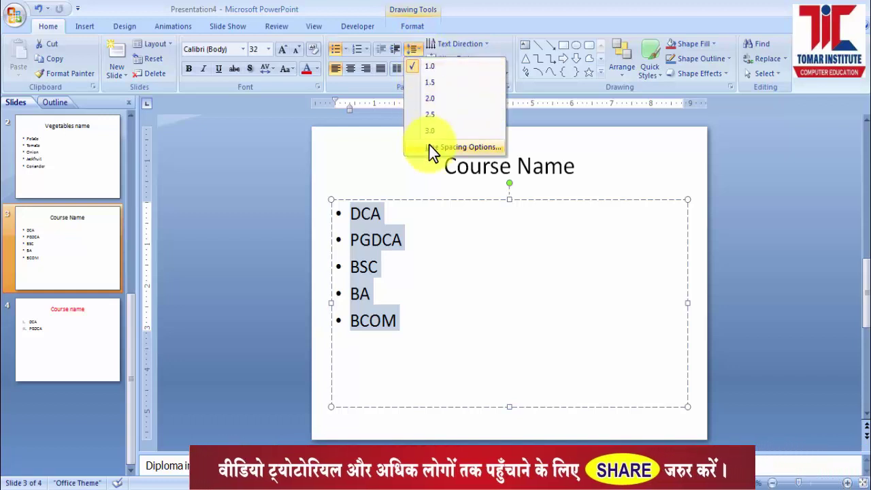
left_click(432, 83)
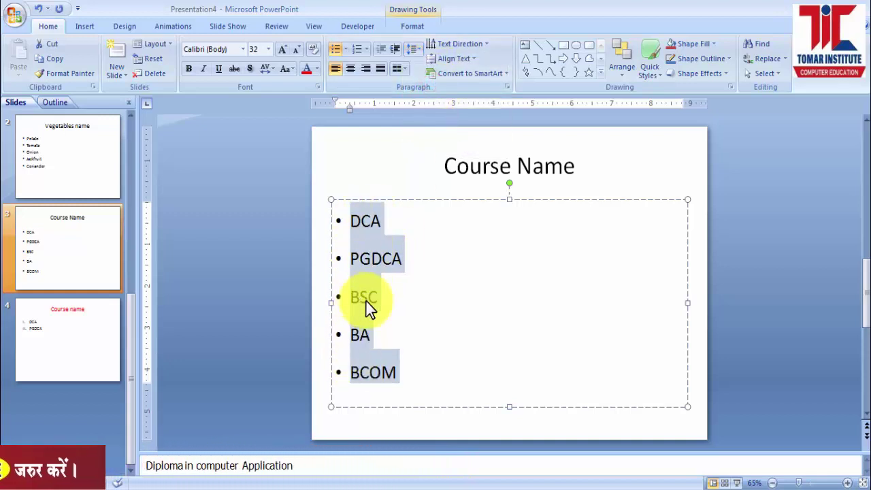
left_click(416, 49)
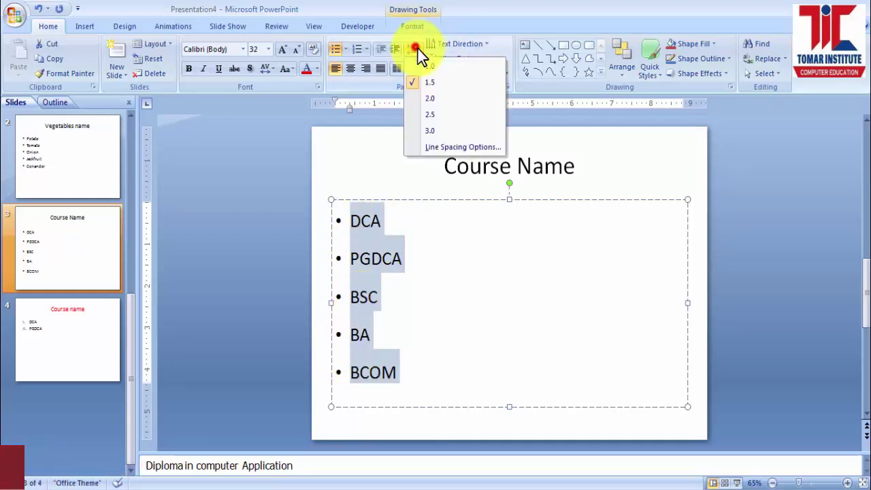
left_click(430, 101)
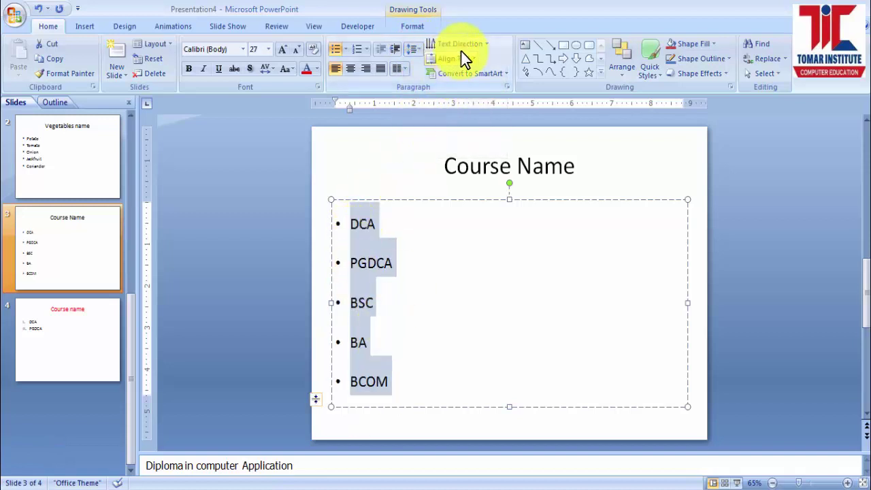
left_click(415, 49)
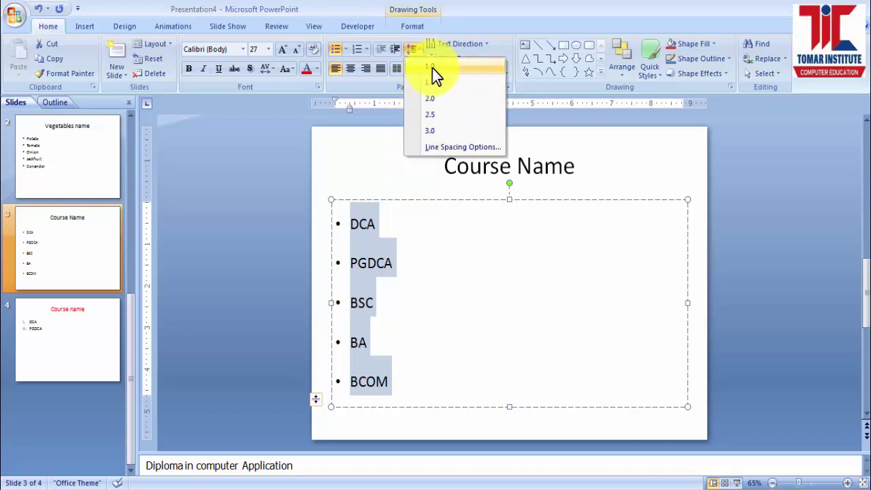
left_click(428, 68)
left_click(416, 46)
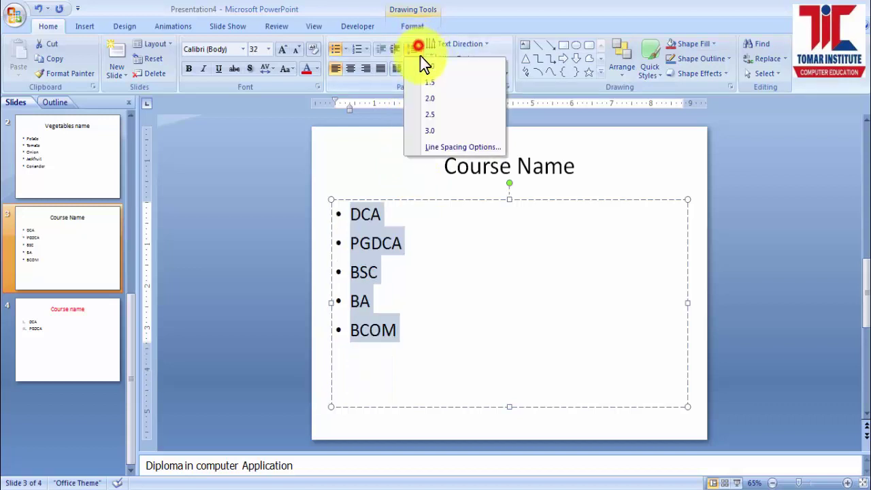
Give the course list paragraphs 6 pt spacing Before in the Paragraph dialog and confirm.
left_click(450, 148)
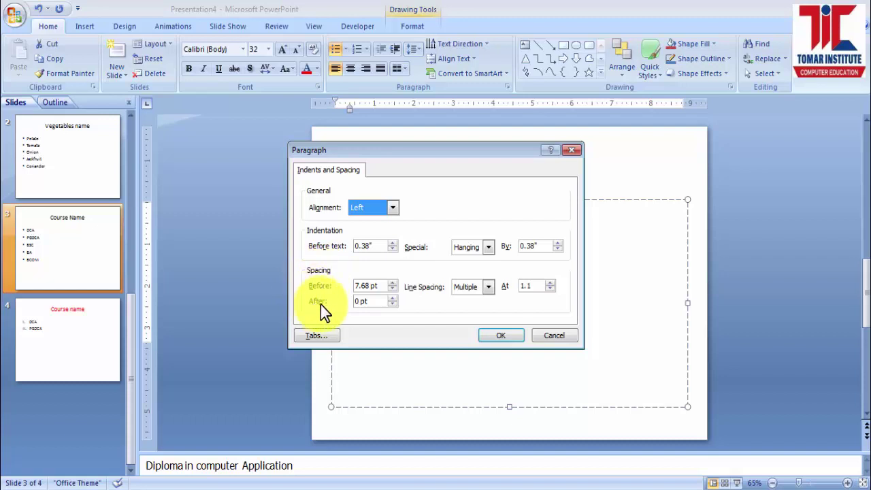
left_click(392, 283)
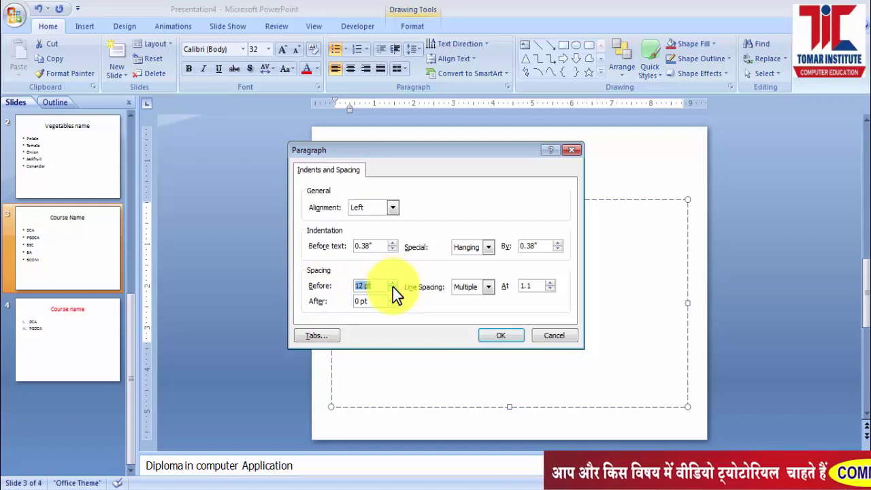
left_click(393, 288)
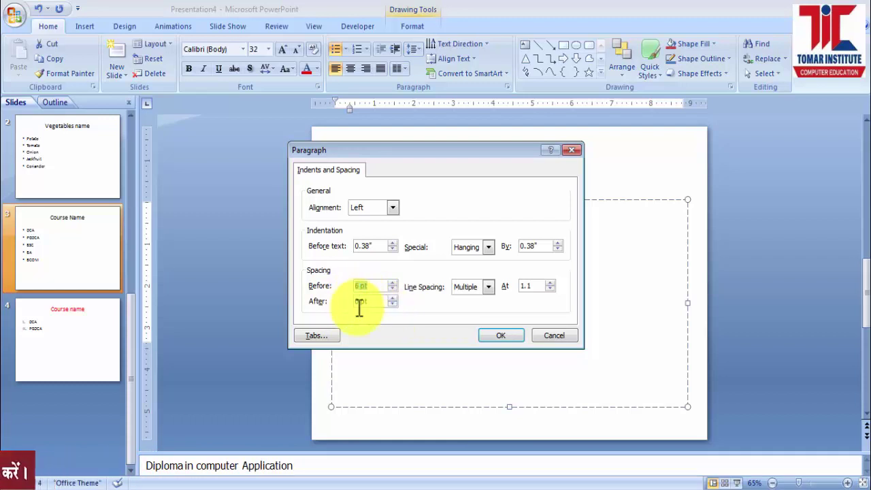
left_click(544, 335)
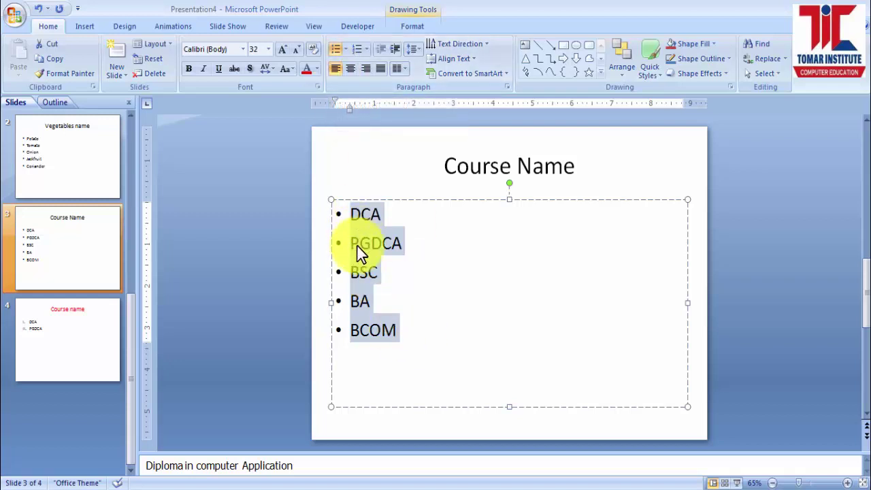
left_click(350, 68)
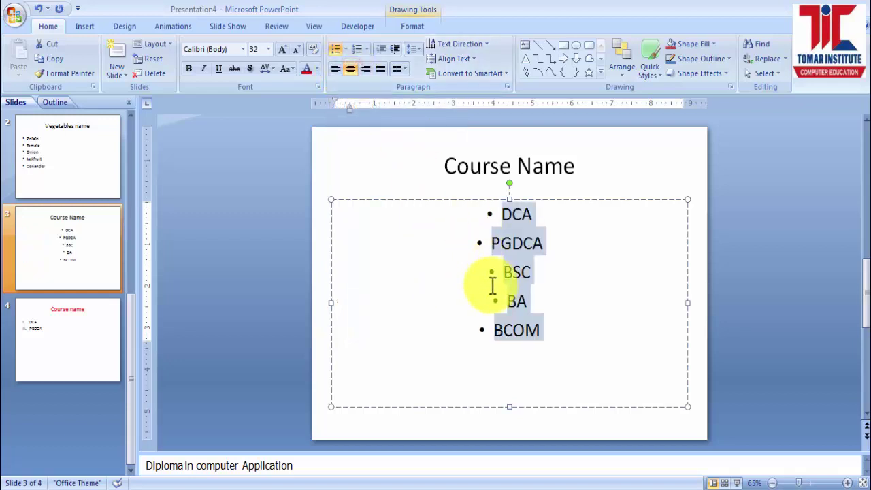
left_click(334, 70)
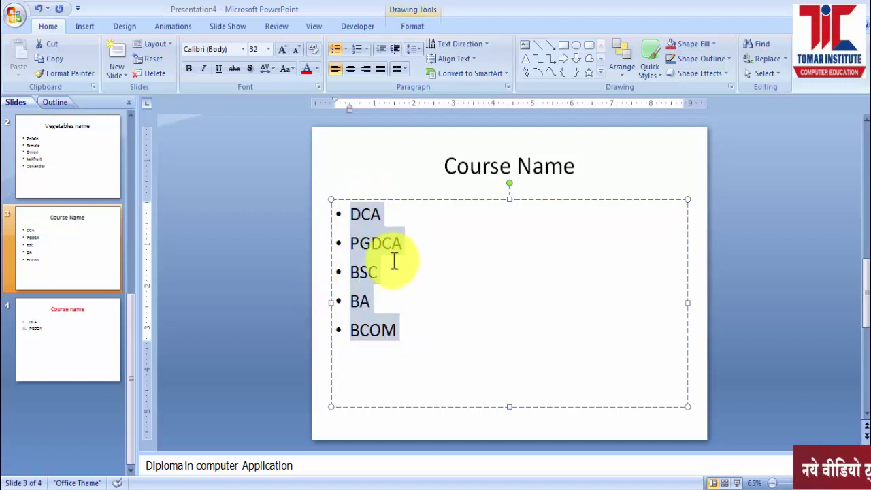
left_click(351, 69)
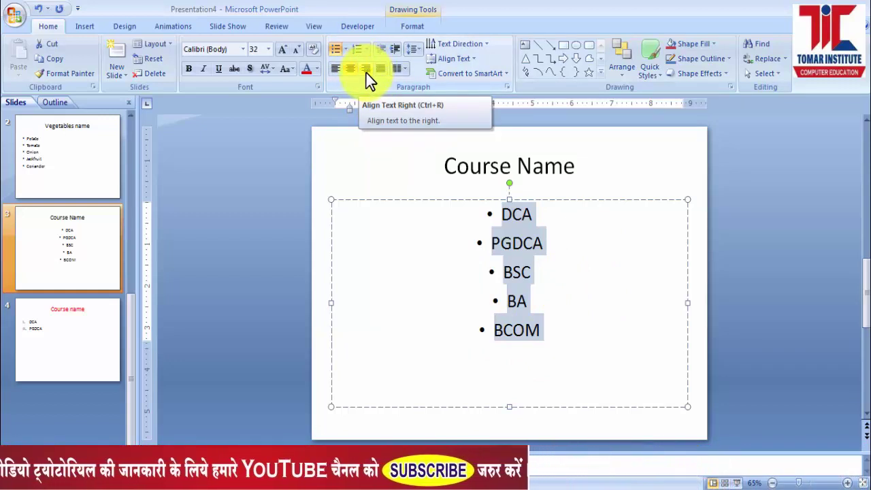
left_click(366, 69)
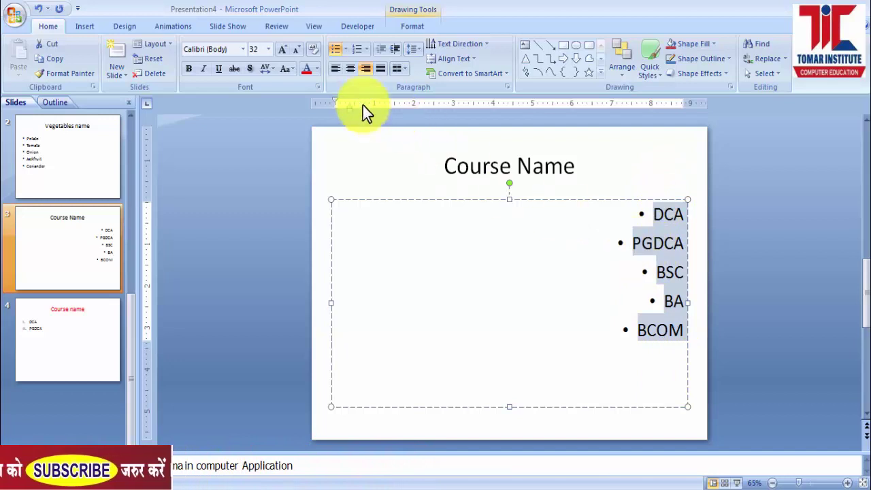
left_click(332, 70)
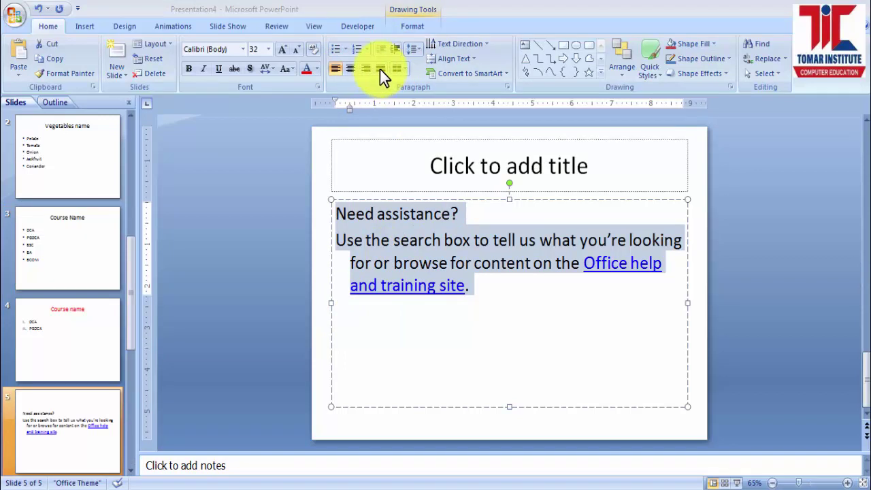
Select slide 5's help text, try Center and Align Right, then Justify it.
left_click(408, 240)
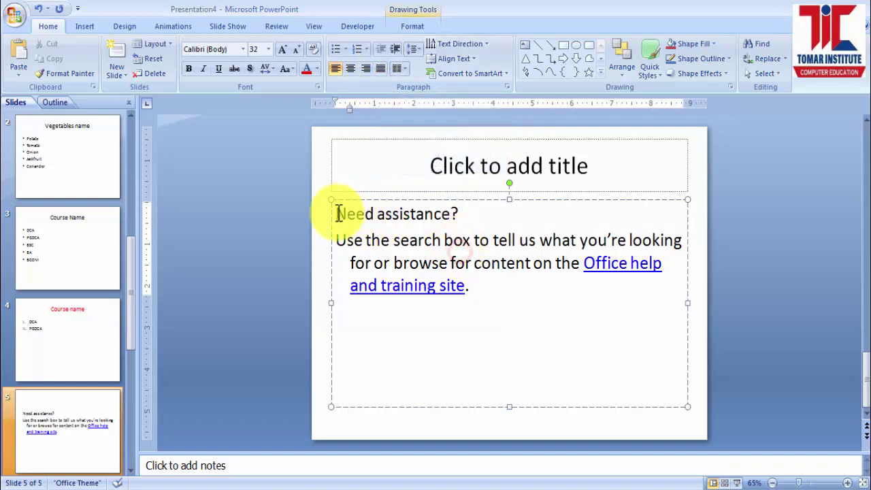
left_click_drag(336, 213, 487, 289)
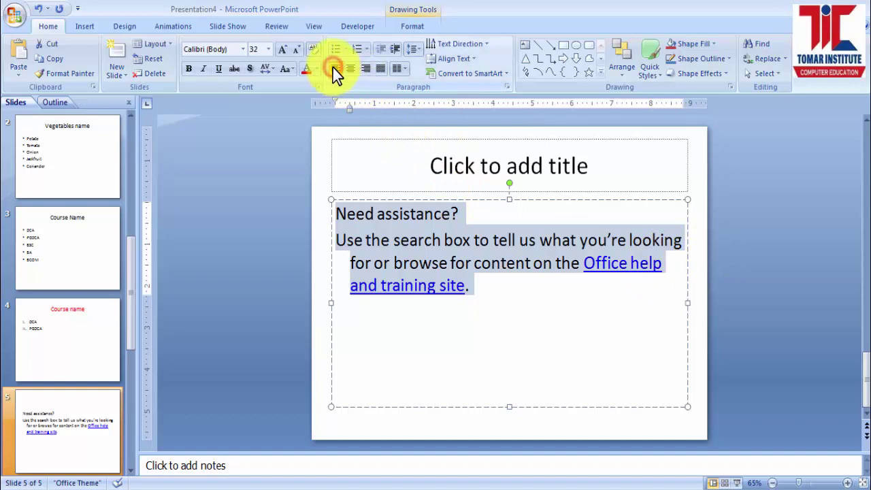
left_click(350, 68)
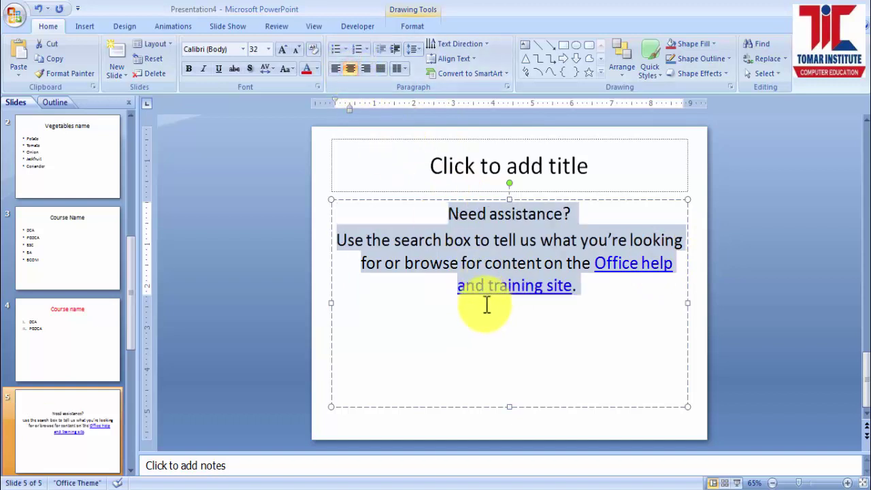
left_click(367, 69)
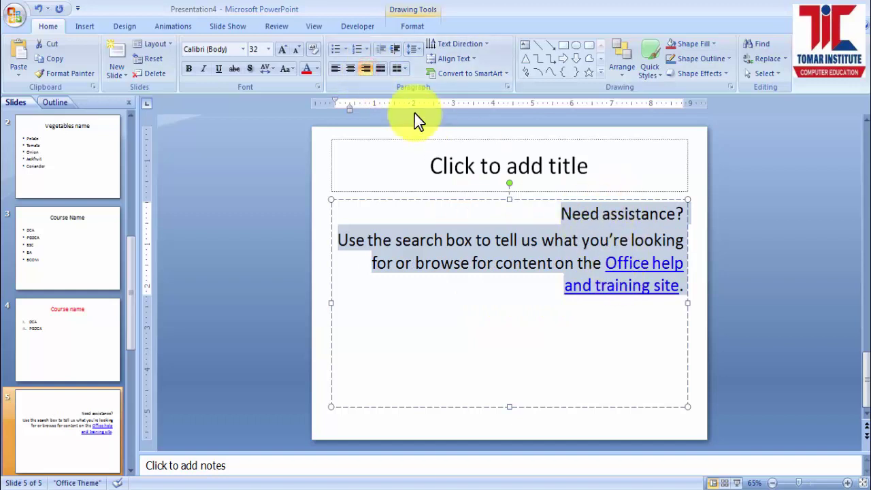
left_click(381, 68)
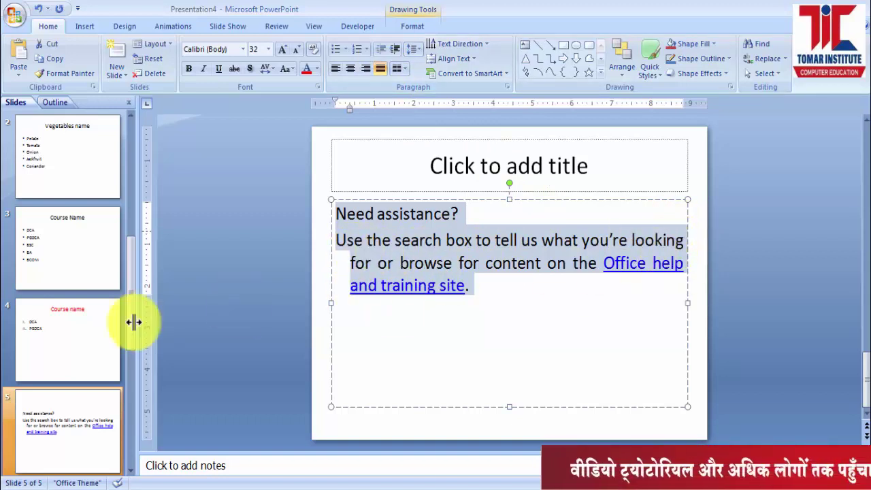
Return to slide 3 and place the caret after BSC in the course list.
left_click(44, 336)
left_click(58, 237)
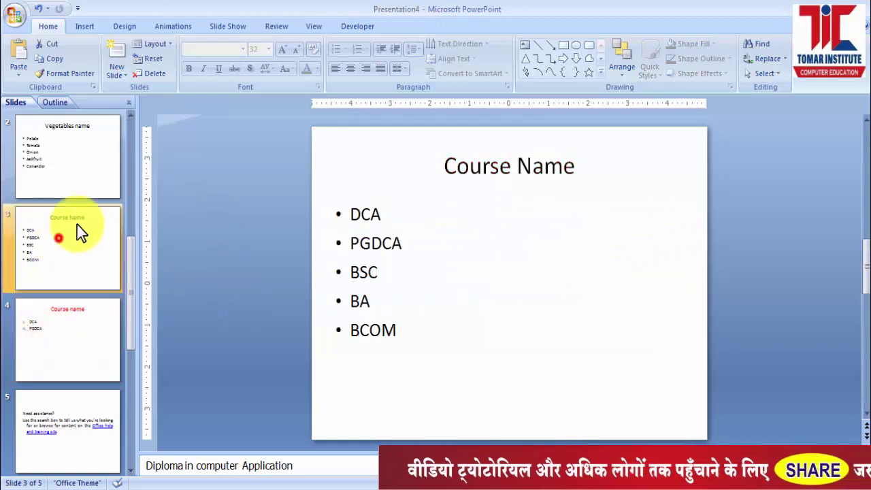
left_click(388, 251)
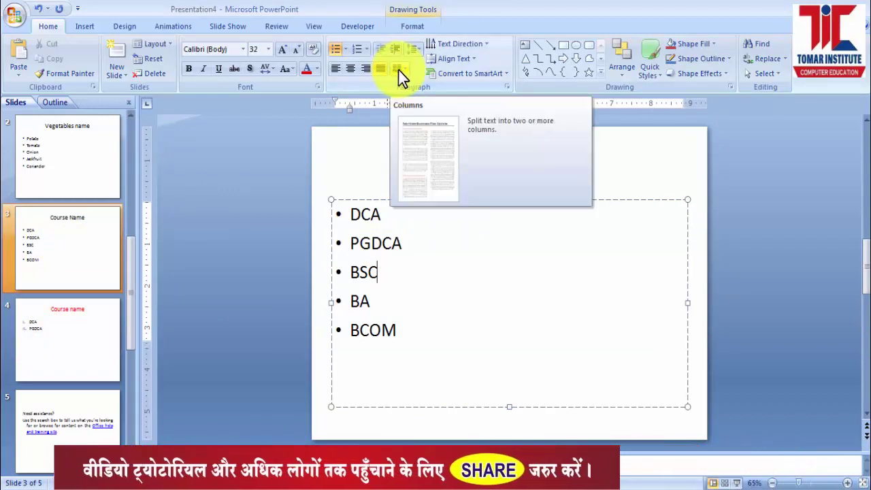
left_click(382, 272)
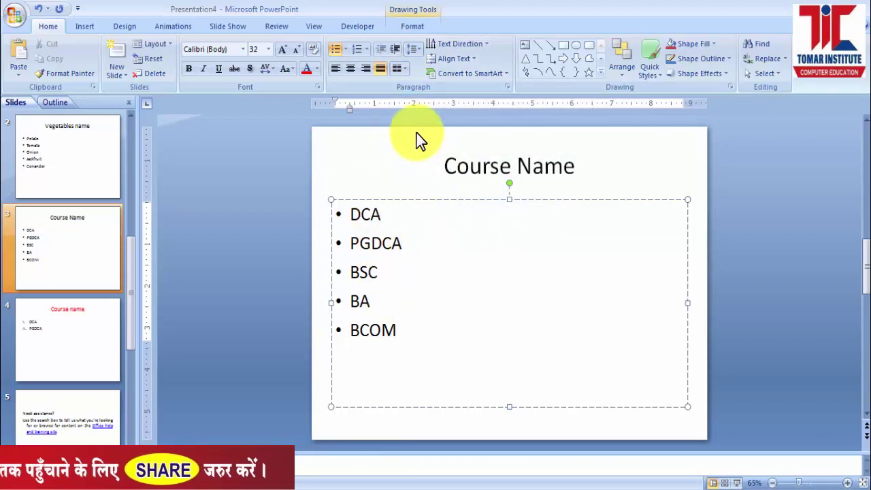
Try the two-column and three-column layouts from the Columns dropdown on the course list.
left_click(405, 71)
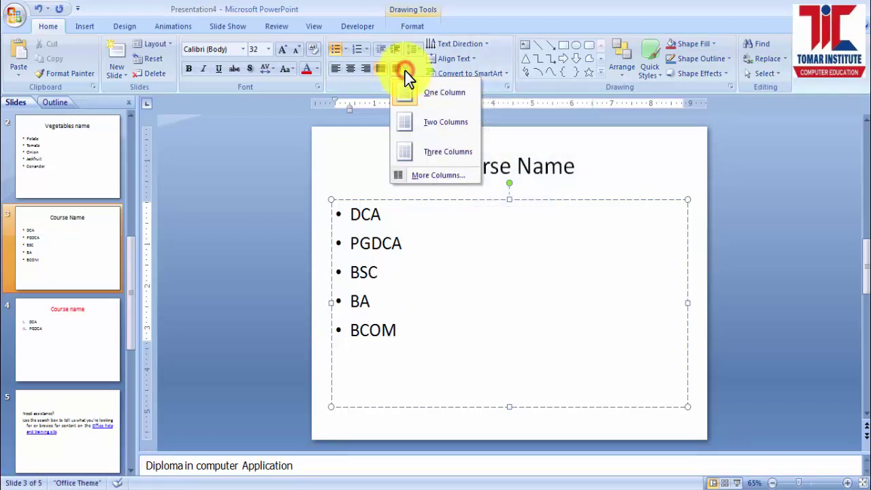
left_click(433, 92)
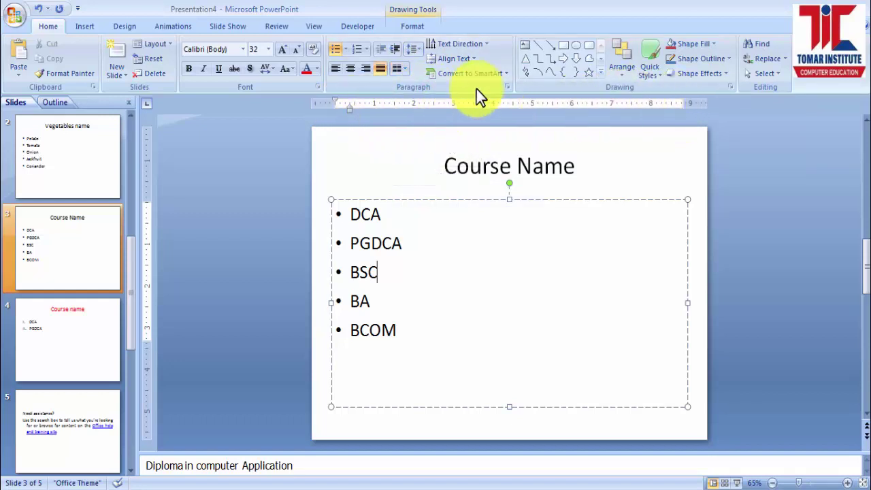
left_click(404, 70)
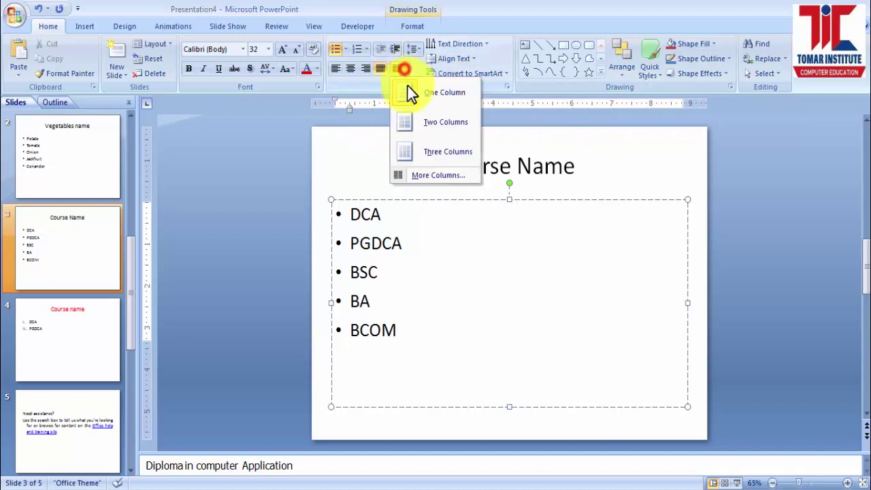
left_click(441, 123)
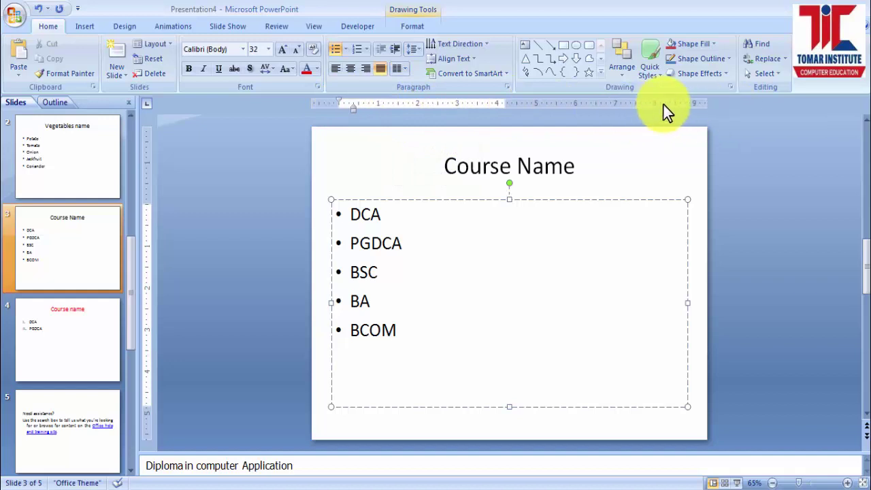
left_click(404, 70)
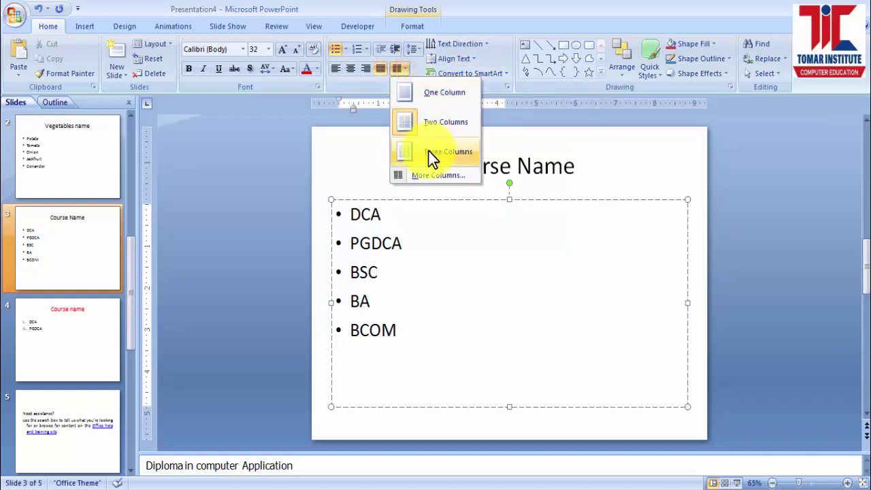
left_click(427, 151)
left_click(404, 70)
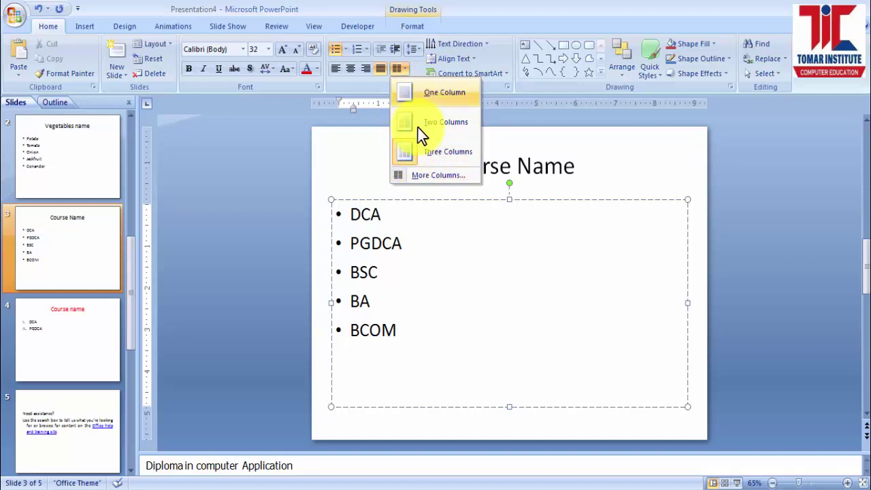
left_click(431, 176)
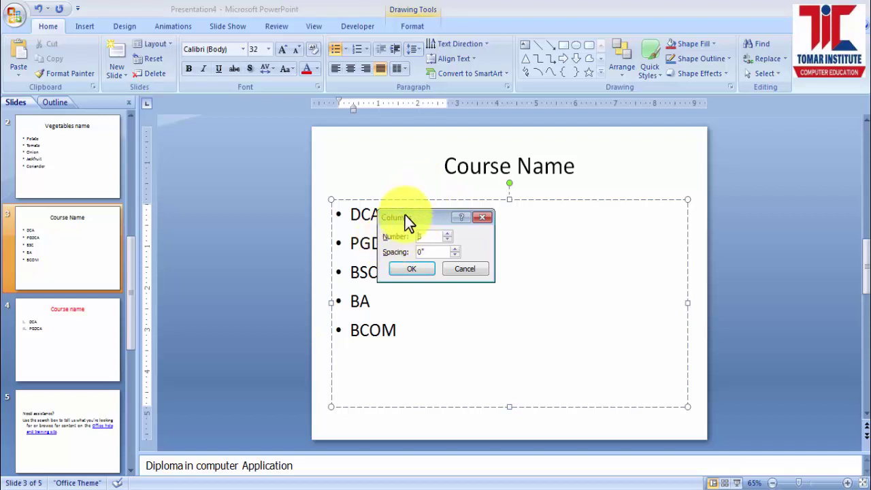
left_click_drag(405, 217, 427, 229)
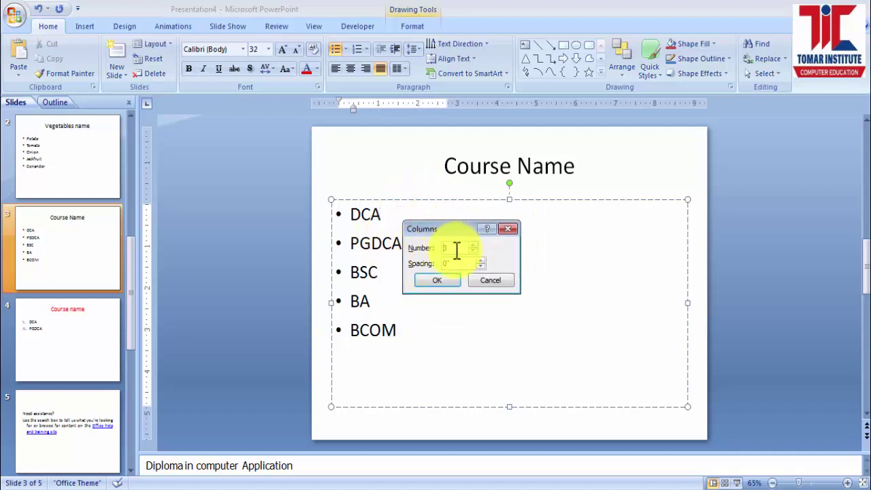
left_click(454, 249)
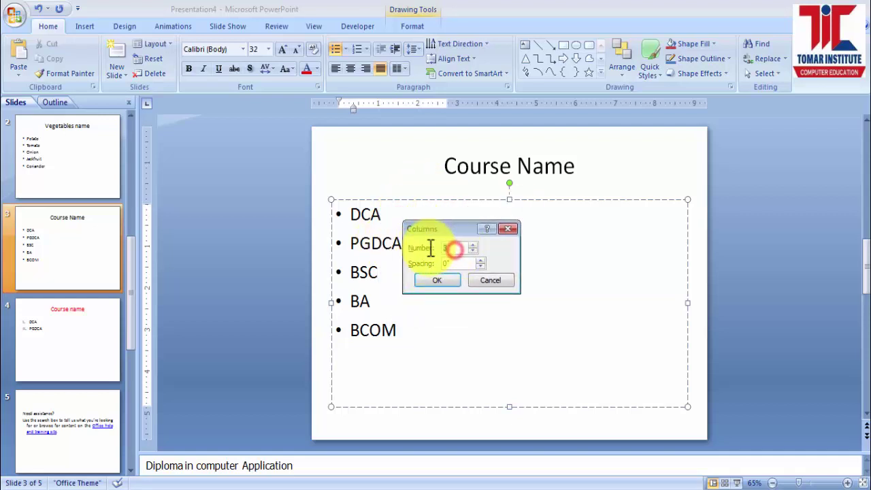
left_click(473, 245)
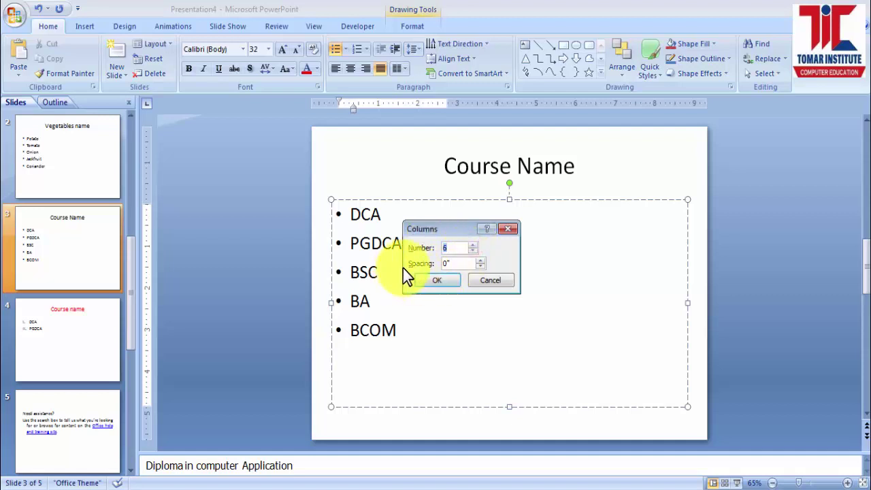
left_click(434, 279)
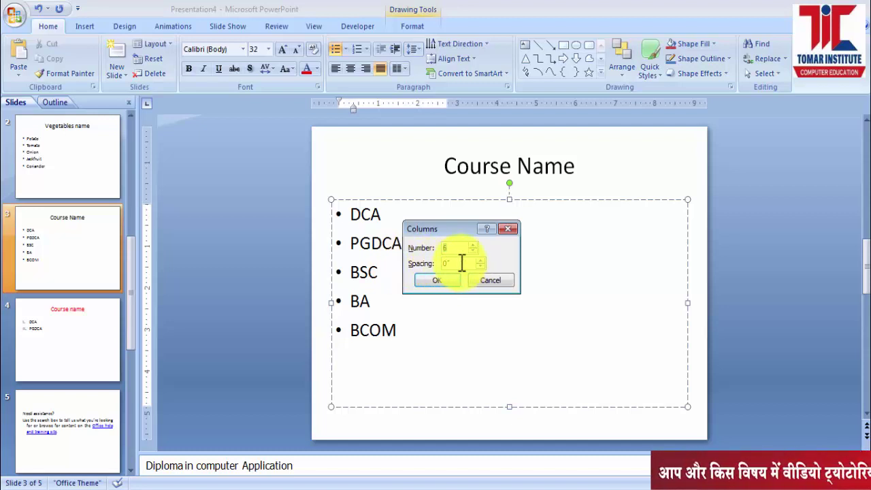
left_click(435, 280)
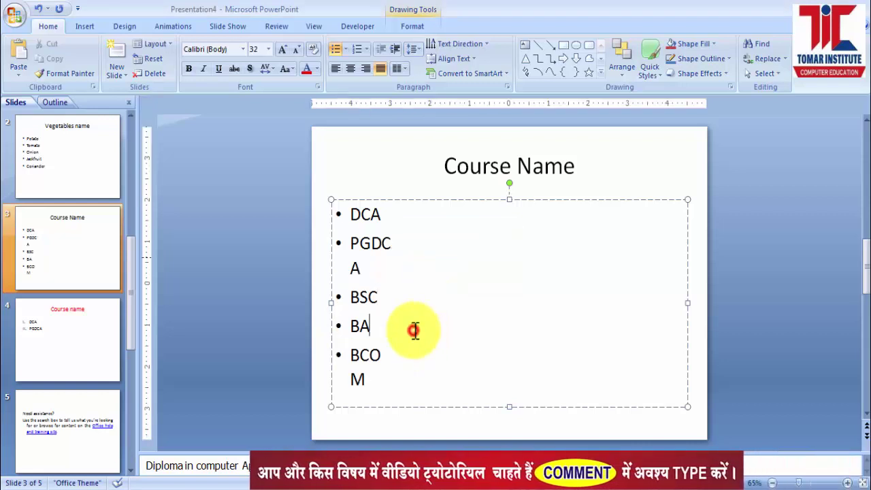
key("ctrl+z")
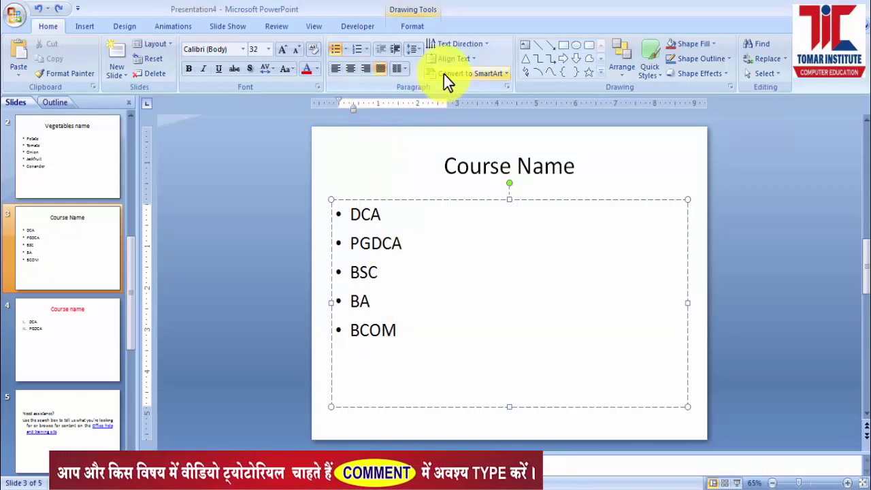
Switch the course list to one column, left-align it, and select the course entries.
left_click(404, 68)
left_click(427, 92)
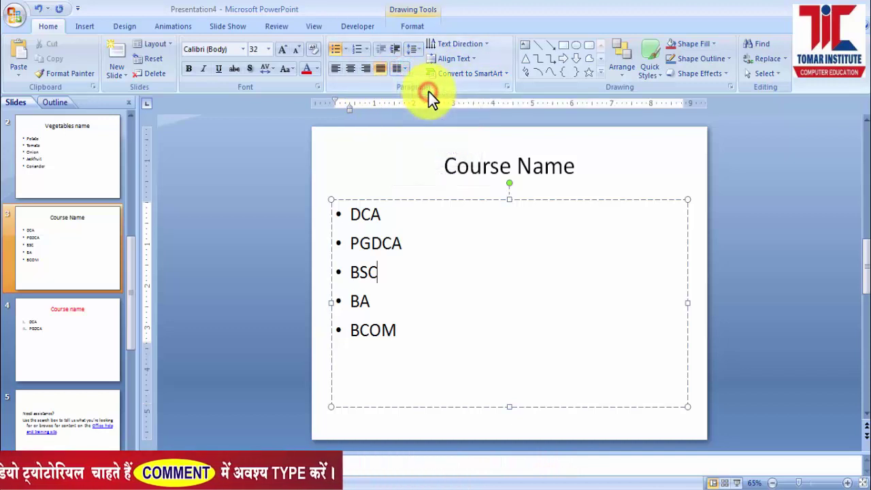
left_click(335, 71)
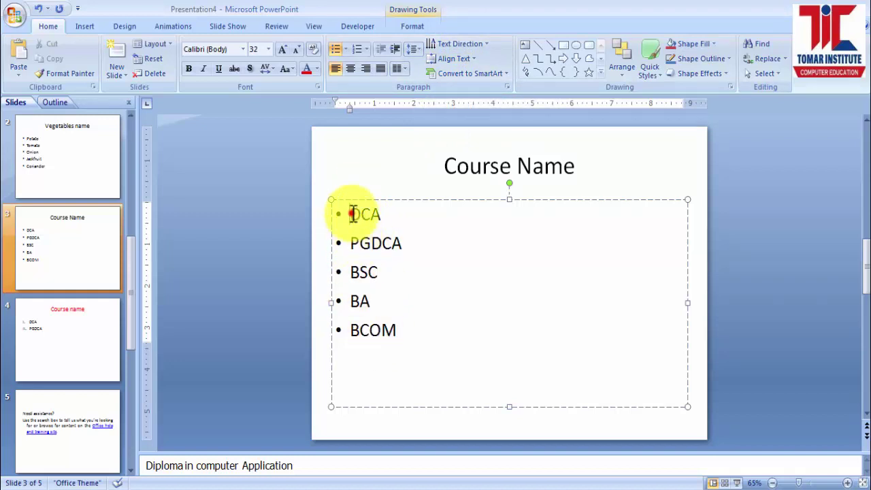
mouse_move(349, 214)
left_mouse_down()
mouse_move(391, 263)
mouse_move(396, 330)
left_mouse_up()
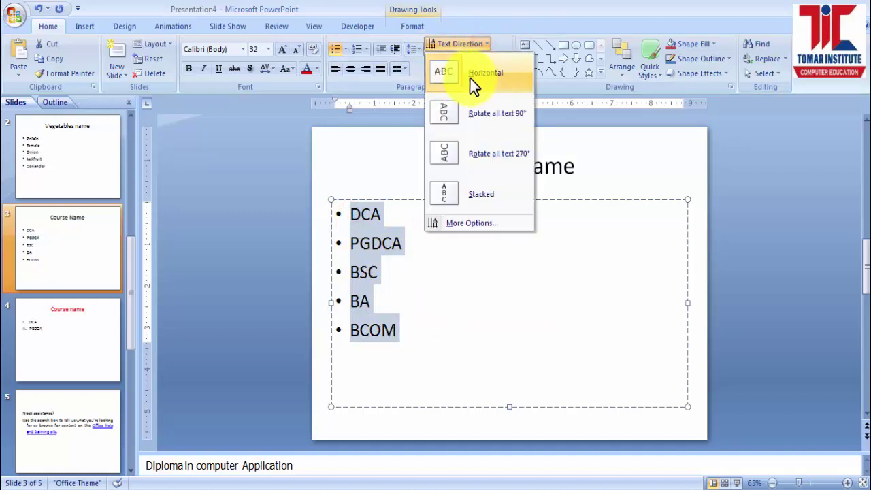
left_click(473, 75)
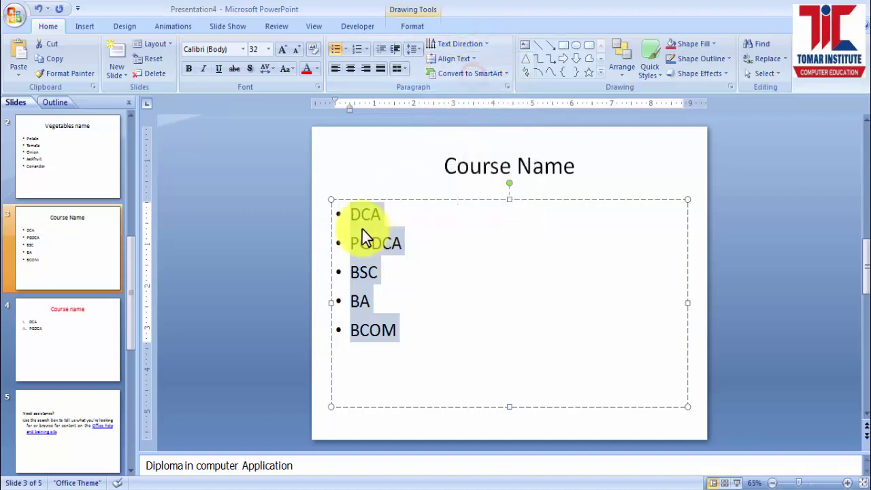
left_click(487, 44)
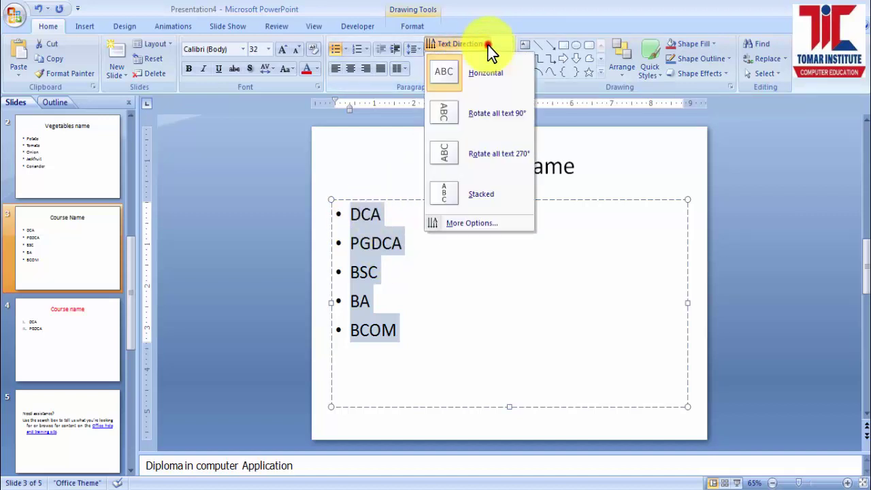
left_click(497, 114)
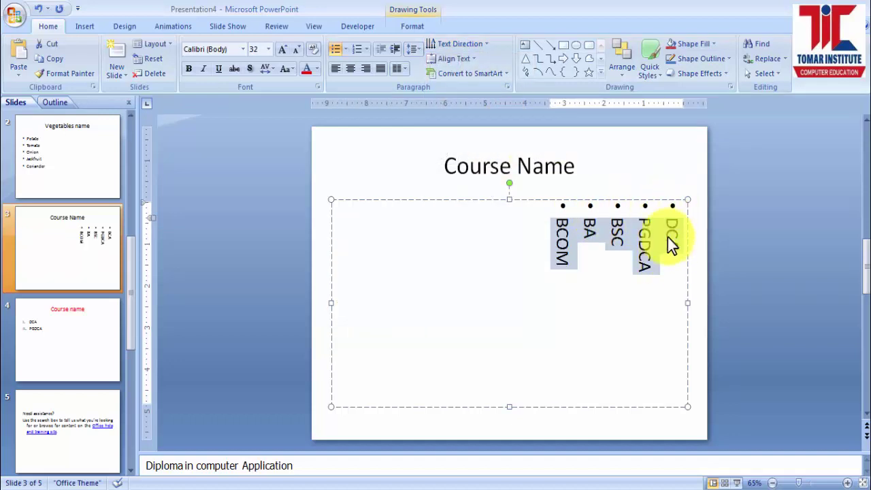
left_click(485, 43)
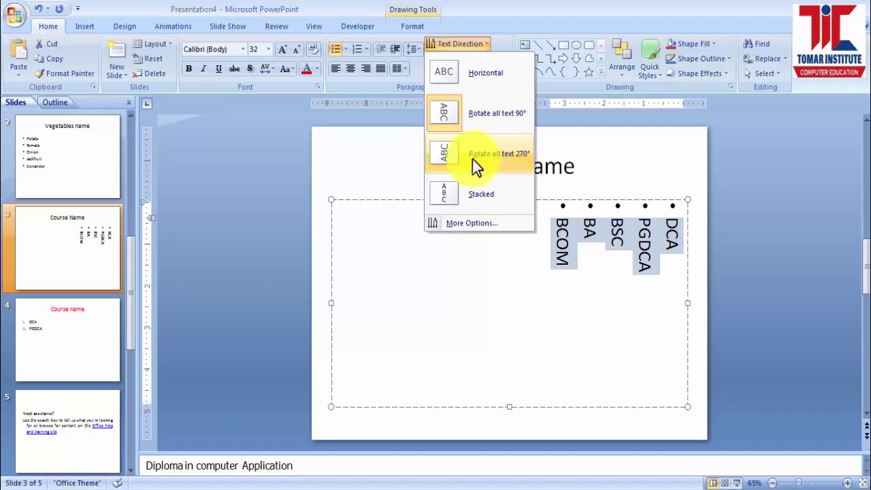
left_click(480, 155)
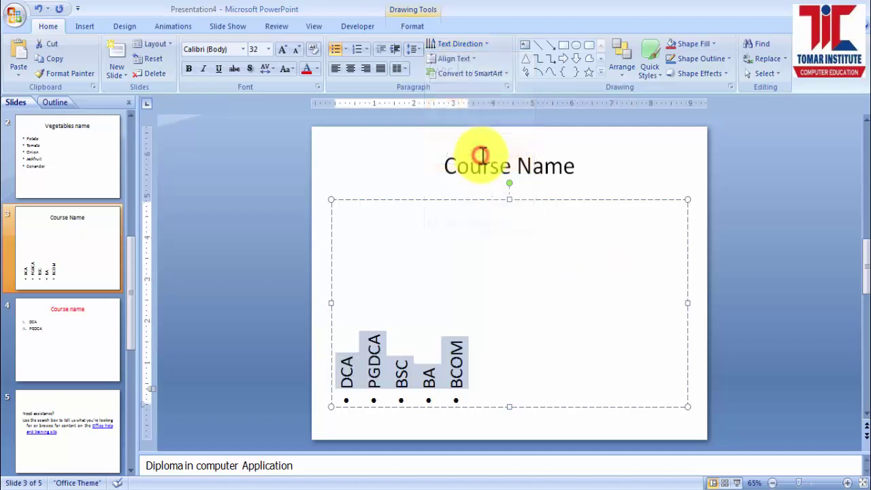
left_click(465, 58)
left_click(484, 42)
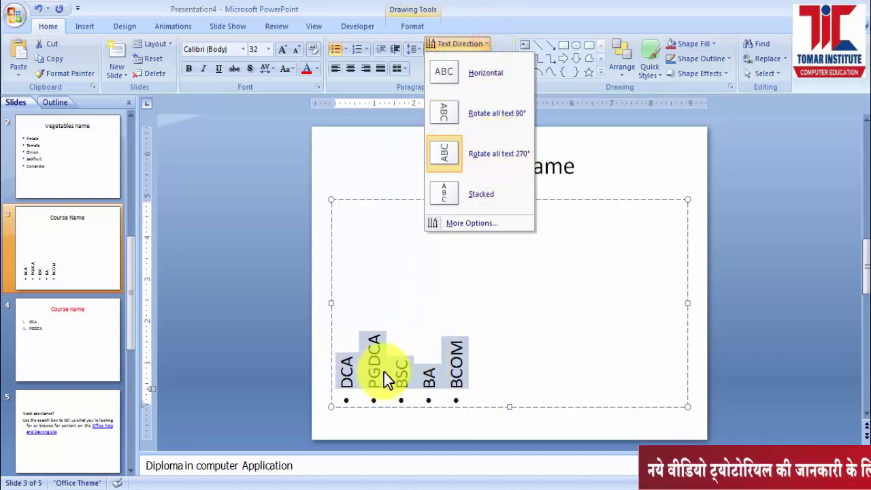
left_click(475, 197)
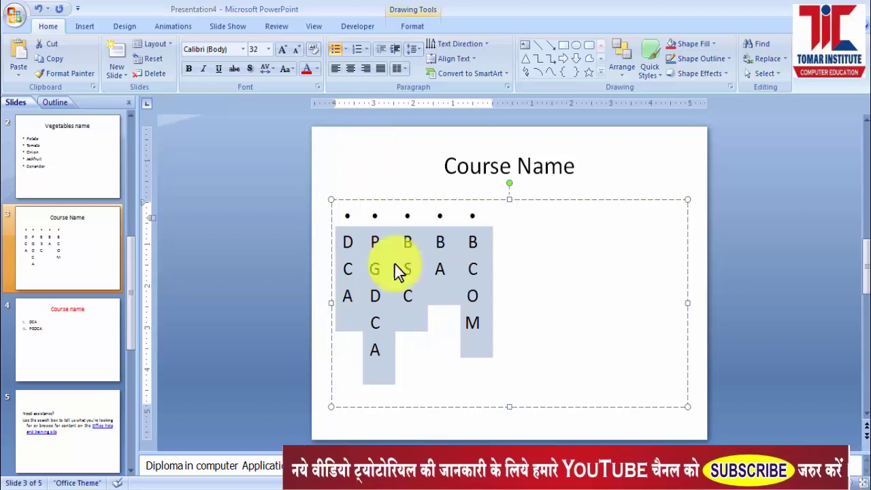
left_click(486, 43)
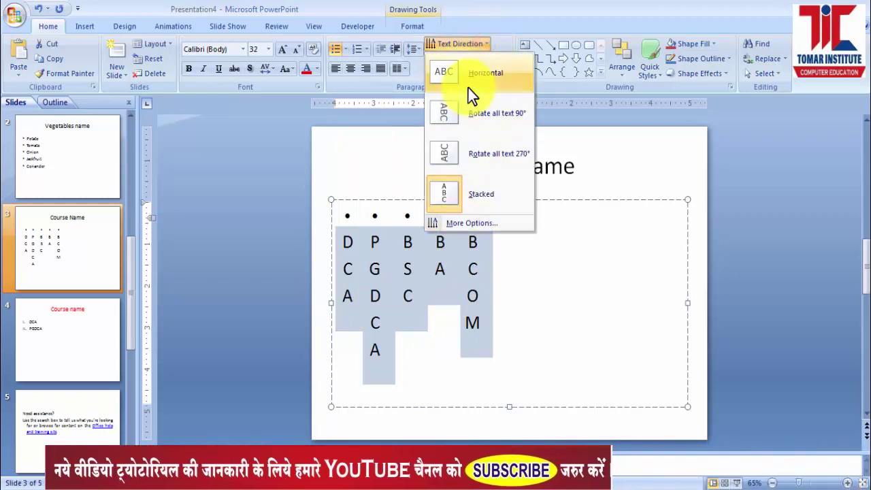
left_click(487, 74)
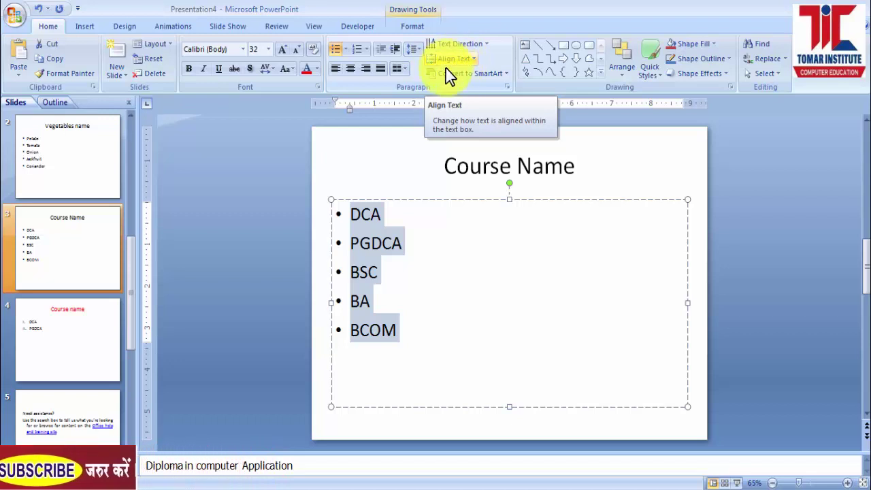
left_click(468, 61)
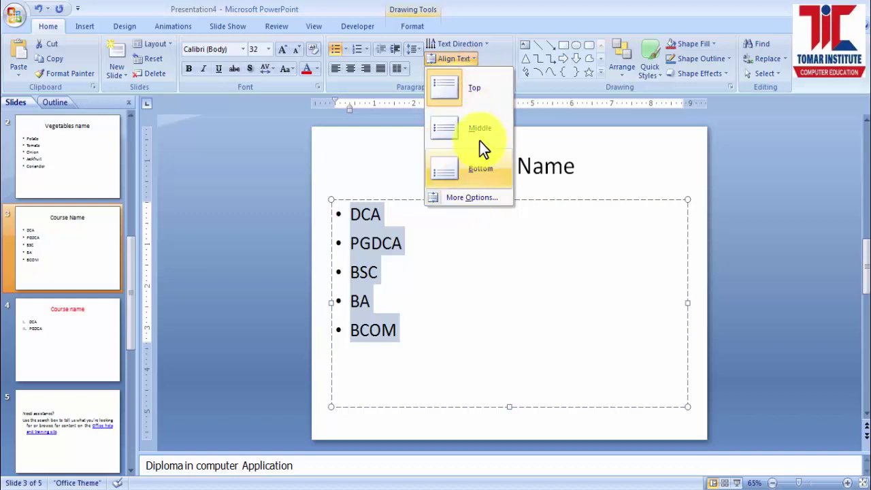
left_click(468, 89)
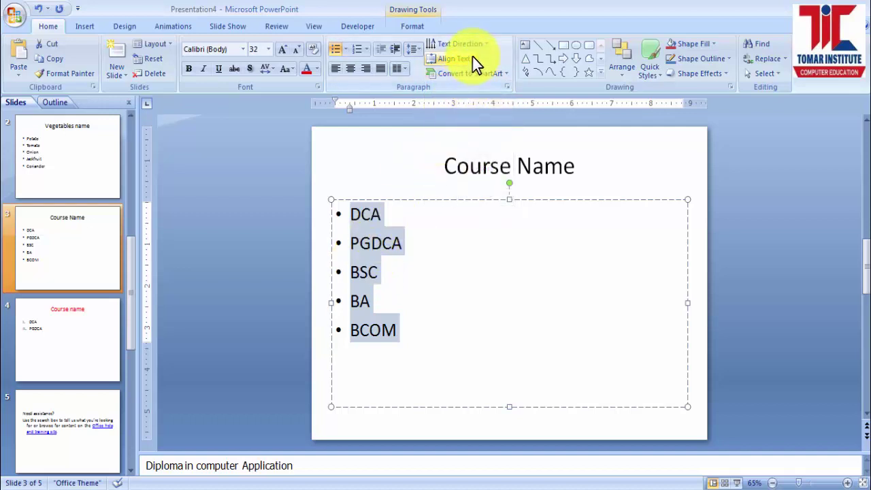
left_click(472, 58)
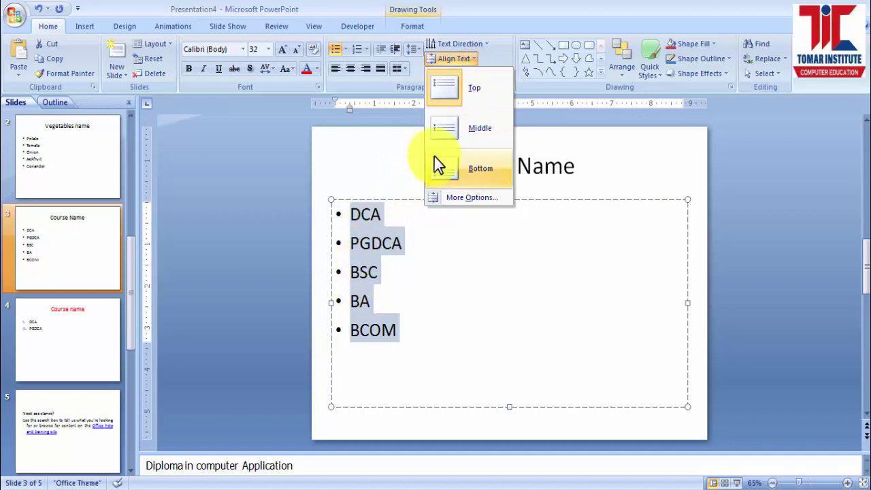
left_click(464, 136)
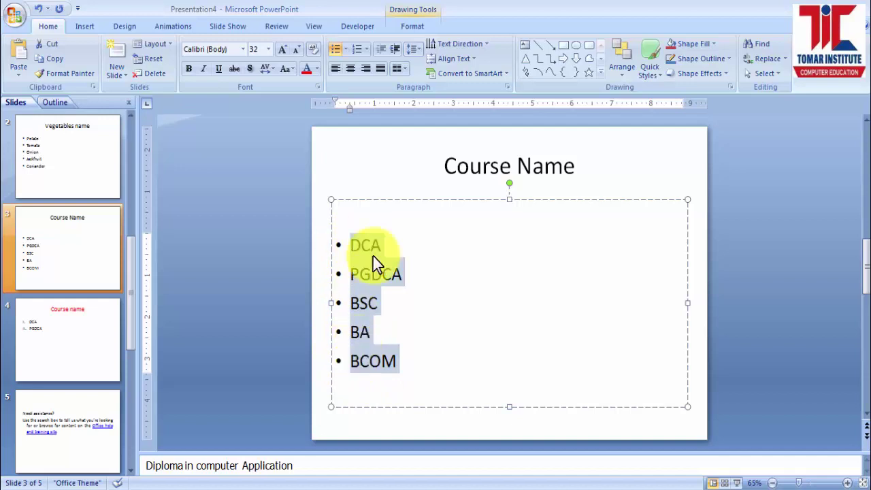
left_click(471, 59)
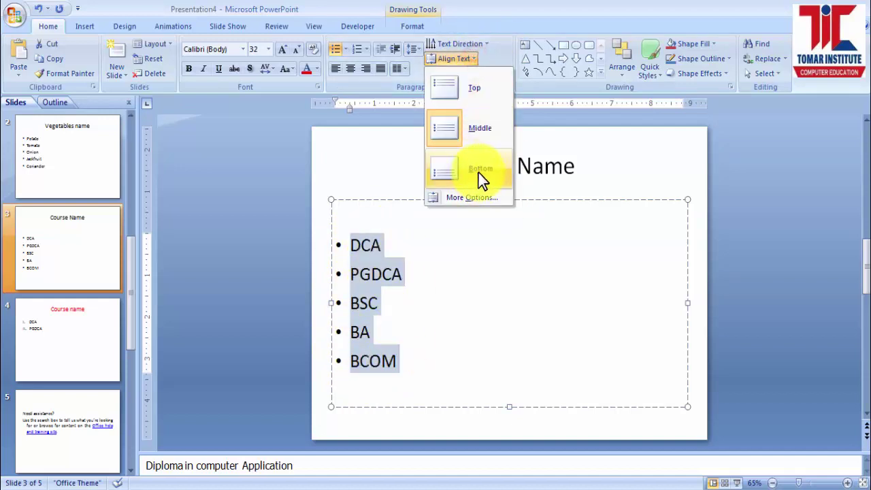
left_click(478, 173)
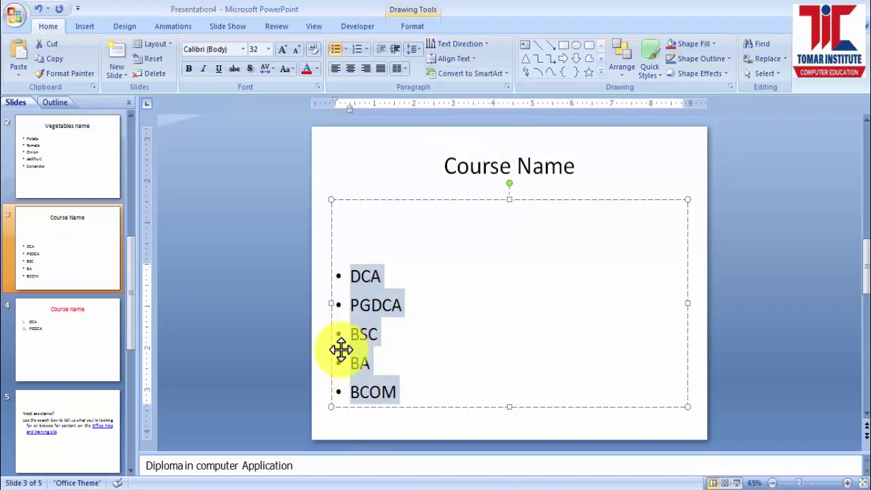
left_click(471, 60)
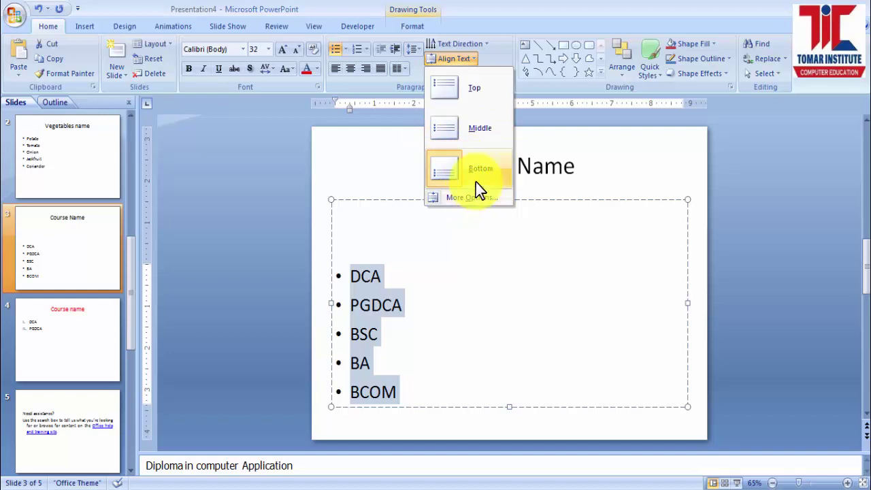
left_click(464, 322)
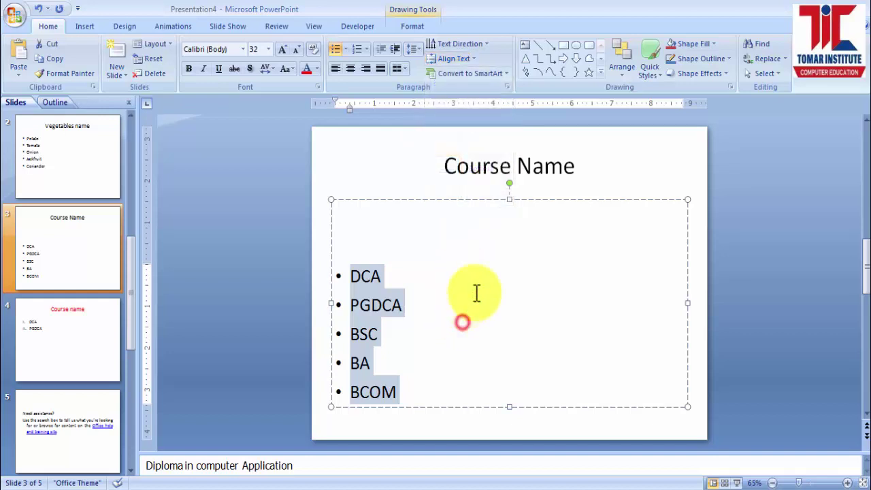
left_click(470, 60)
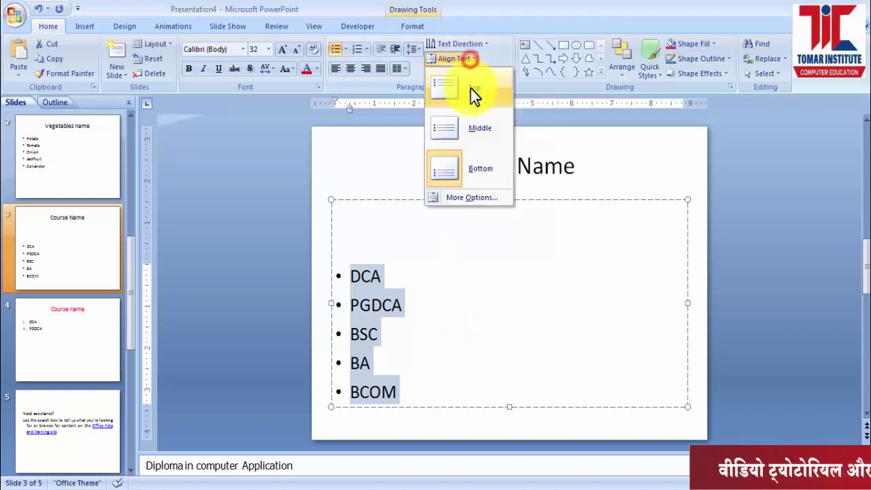
left_click(475, 97)
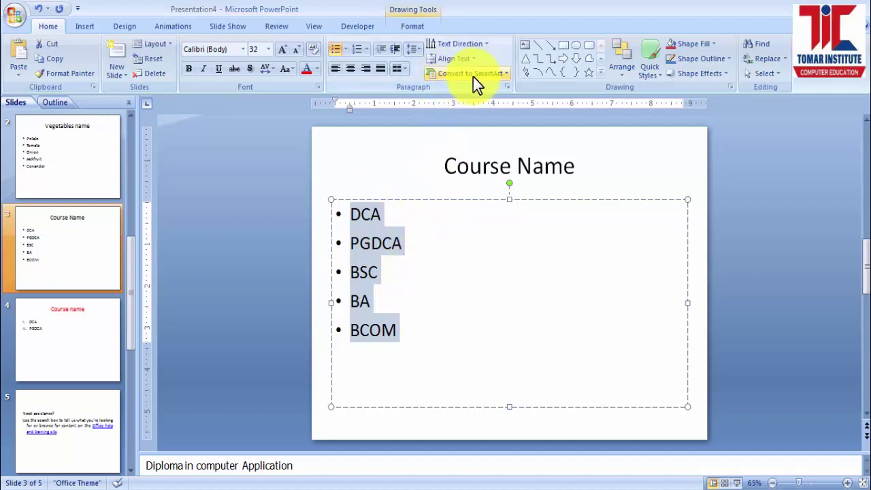
Convert the five-course bulleted list into a Pyramid List SmartArt graphic.
left_click(504, 72)
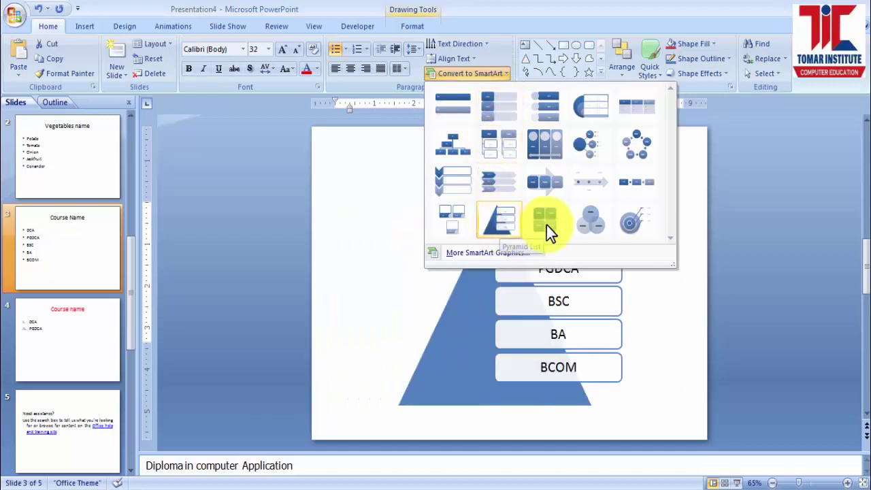
left_click(499, 223)
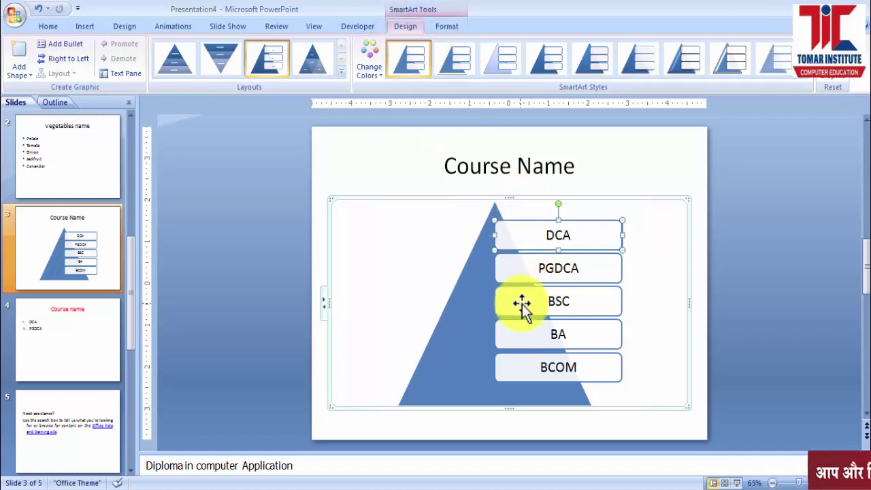
Recolour the course pyramid with a red Accent 2 scheme and apply a 3-D SmartArt style.
left_click(29, 75)
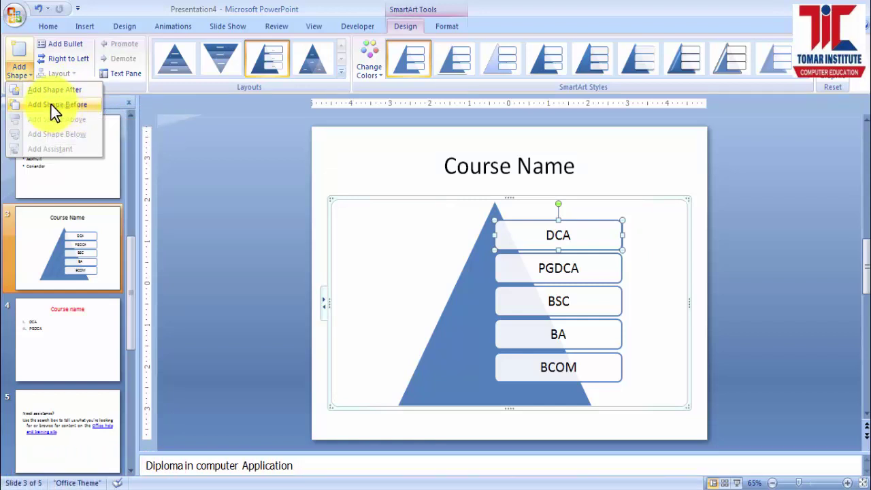
left_click(480, 296)
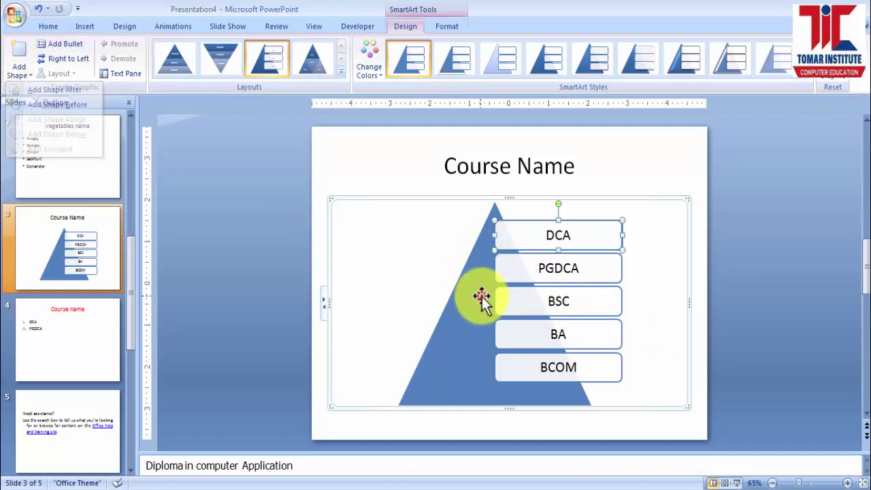
left_click(378, 76)
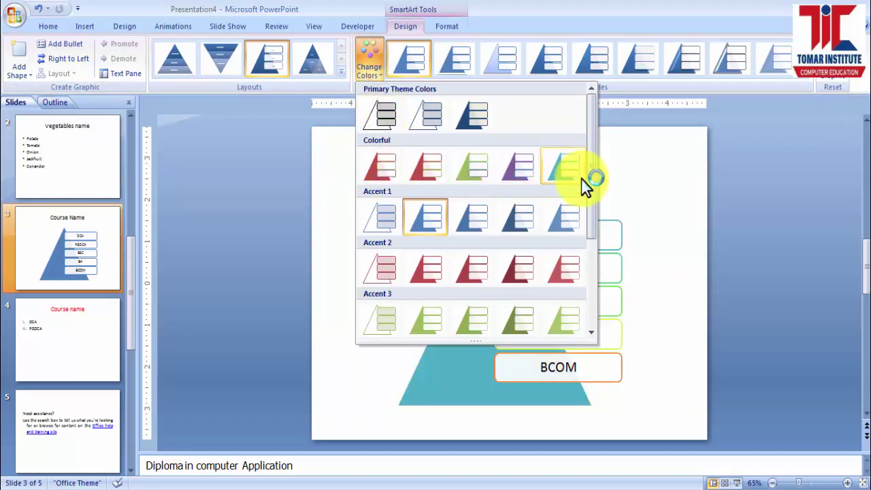
left_click(560, 274)
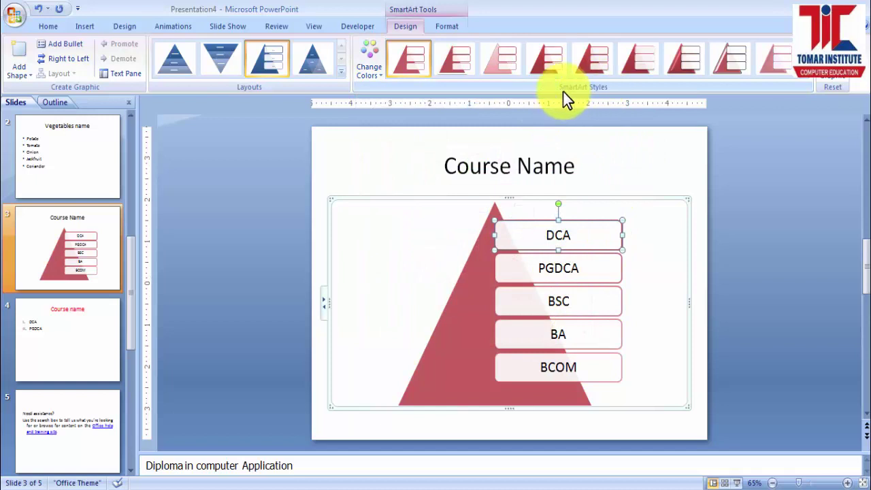
left_click(805, 77)
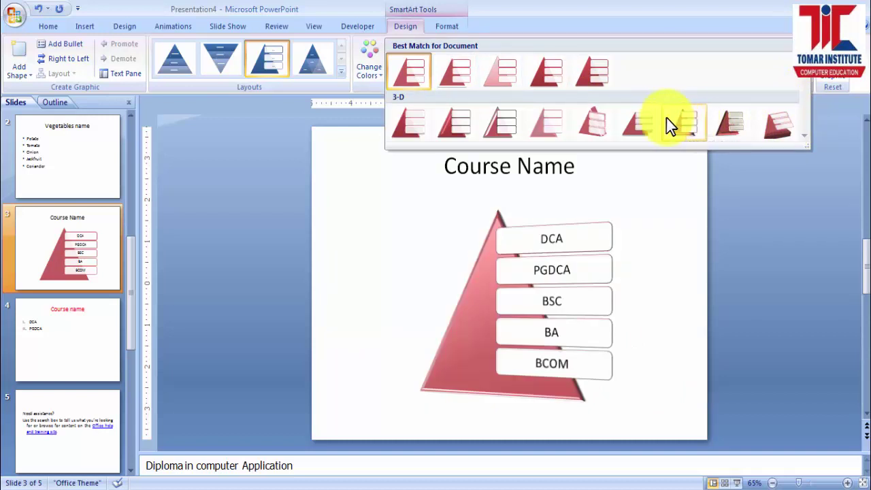
left_click(646, 128)
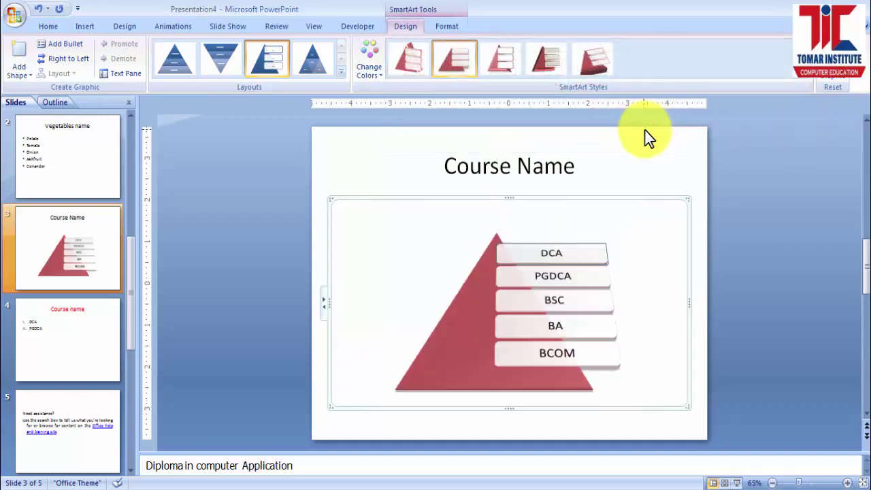